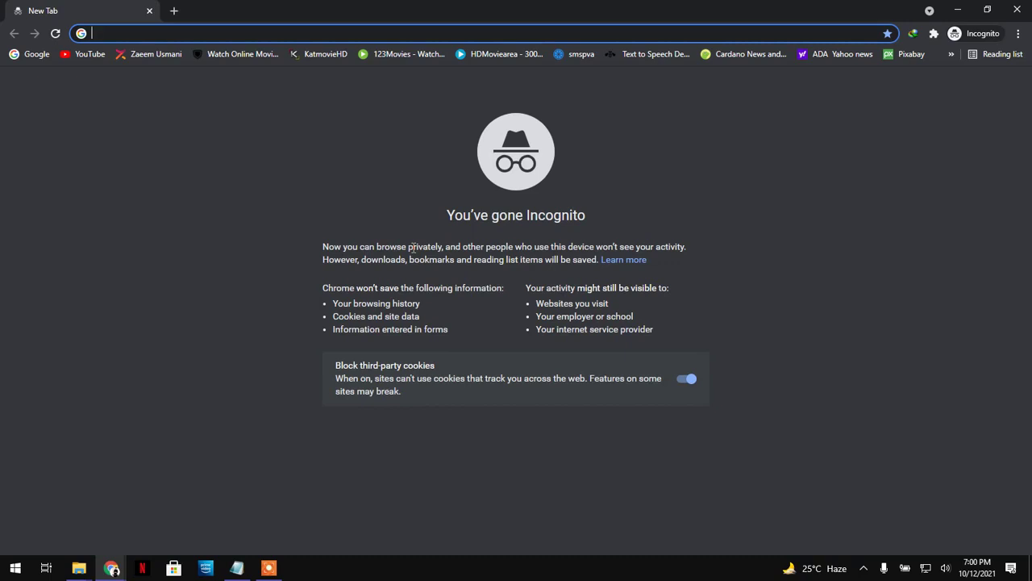
- Load google.com and search for 'hotmail' using the autocomplete suggestion
{"action": "type", "text": "go"}
{"action": "key", "text": "Return"}
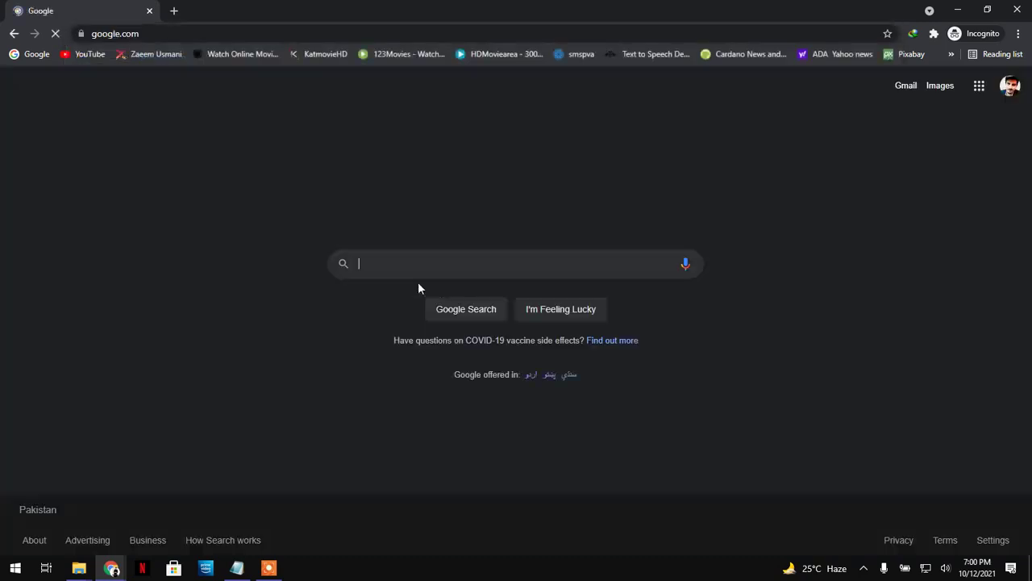
{"action": "left_click", "coordinate": [421, 263]}
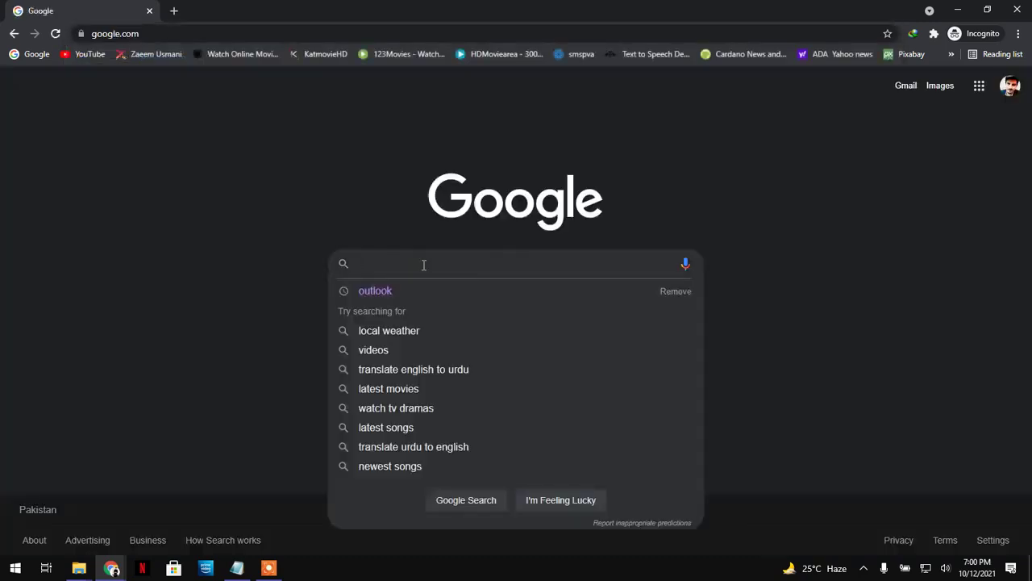
{"action": "type", "text": "hi"}
{"action": "type", "text": "t"}
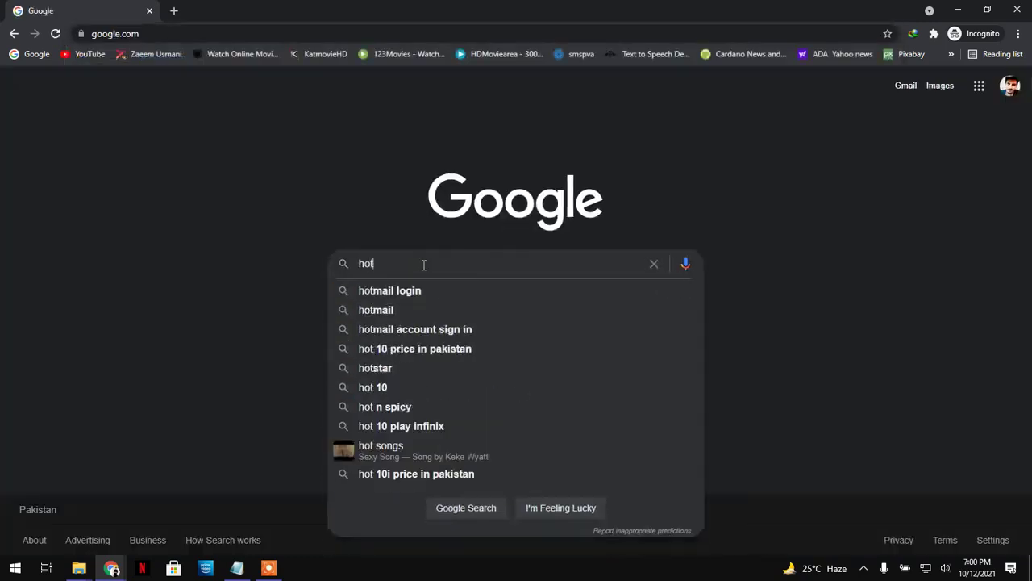
{"action": "key", "text": "Down"}
{"action": "key", "text": "Down"}
{"action": "key", "text": "Return"}
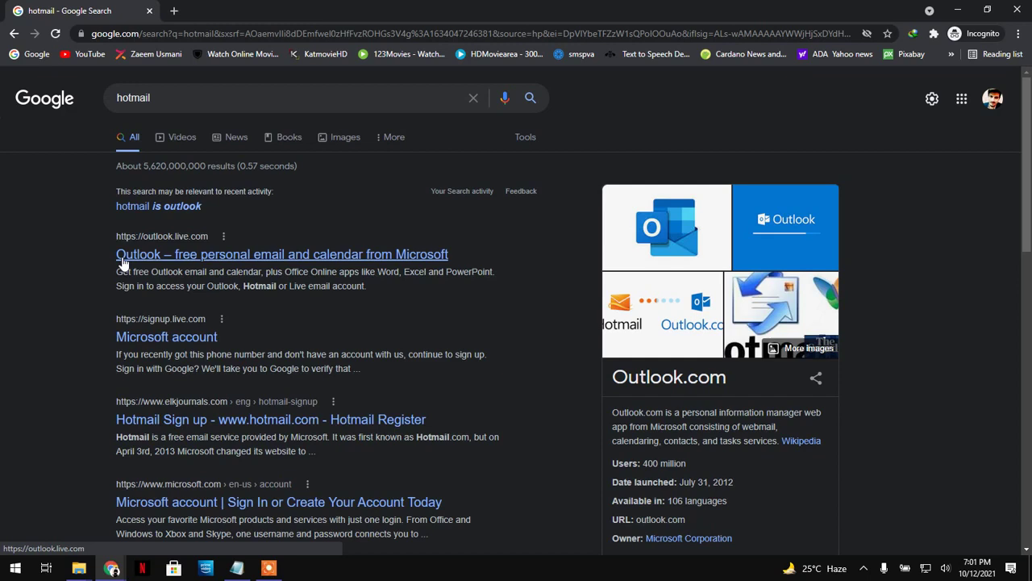
{"action": "left_click", "coordinate": [171, 249]}
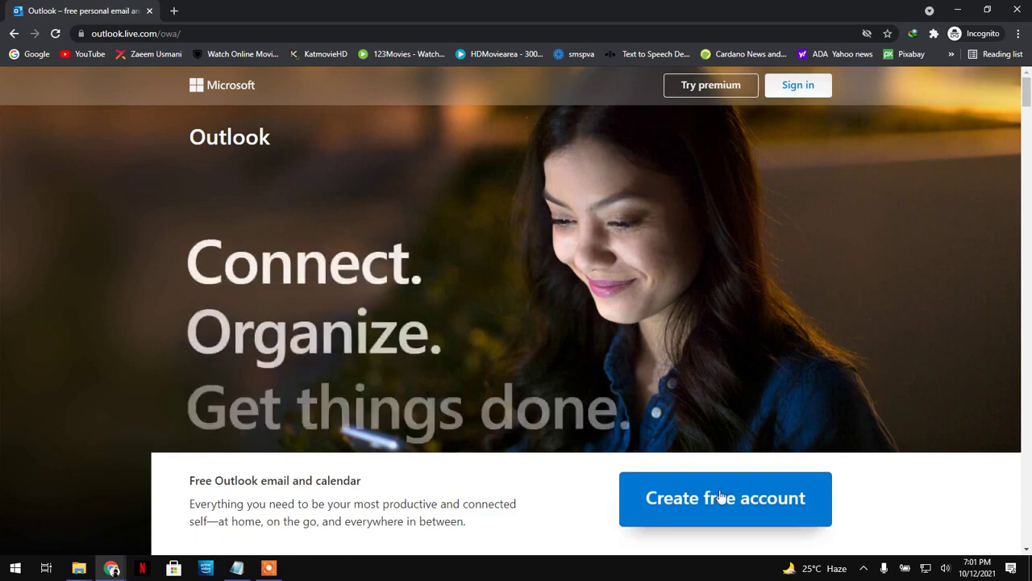
{"action": "left_click", "coordinate": [715, 499]}
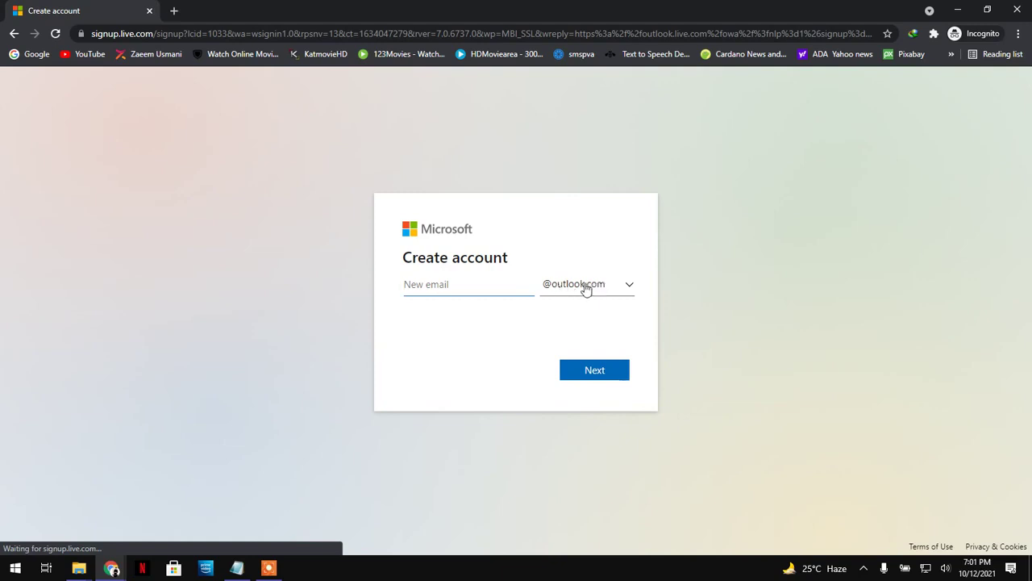
{"action": "left_click", "coordinate": [625, 286]}
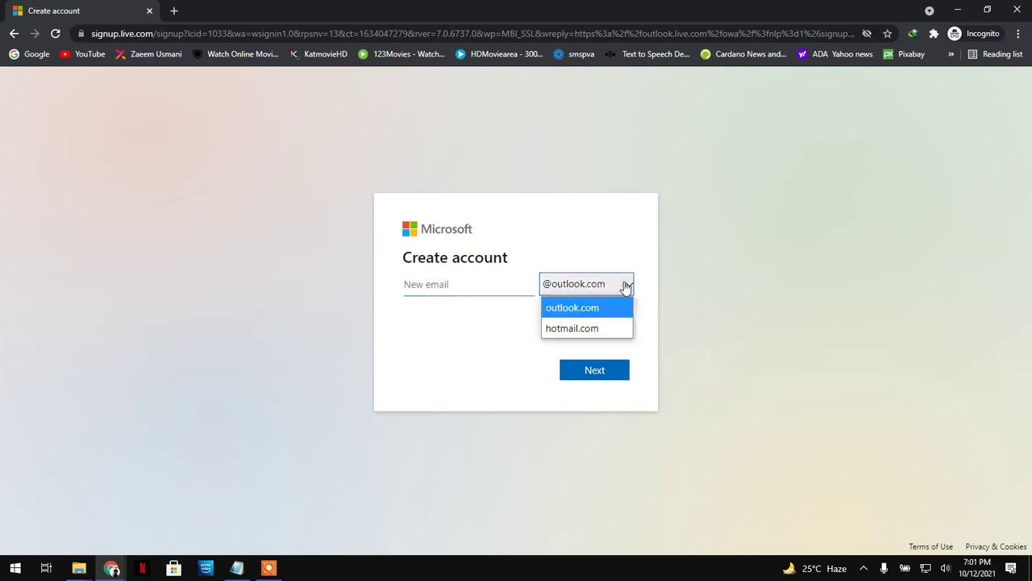
{"action": "left_click", "coordinate": [555, 329]}
{"action": "left_click", "coordinate": [448, 289]}
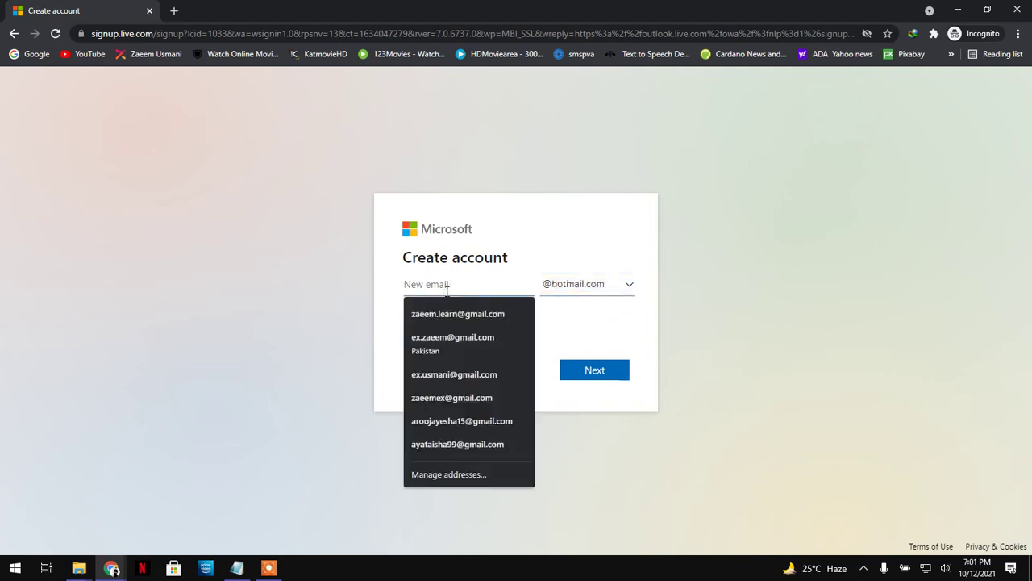
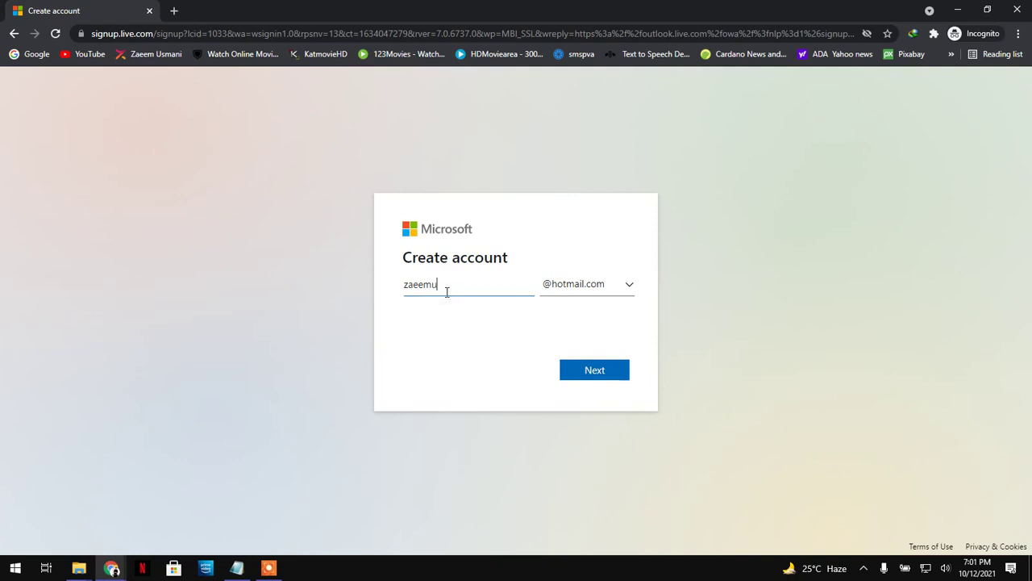
- Submit the hotmail address, set the account password, and enter the first and last name
{"action": "left_click", "coordinate": [596, 370]}
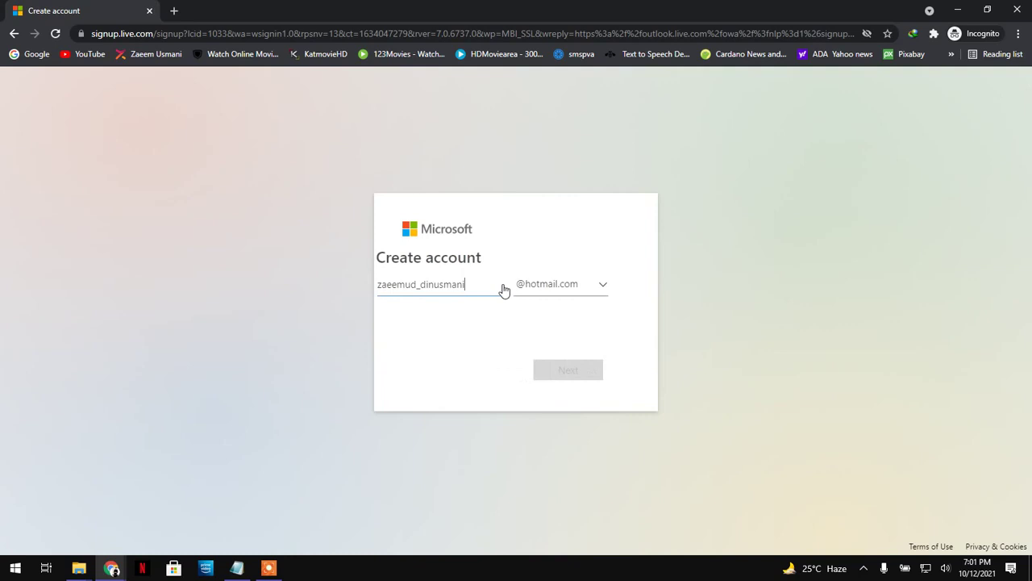
{"action": "left_click", "coordinate": [454, 291]}
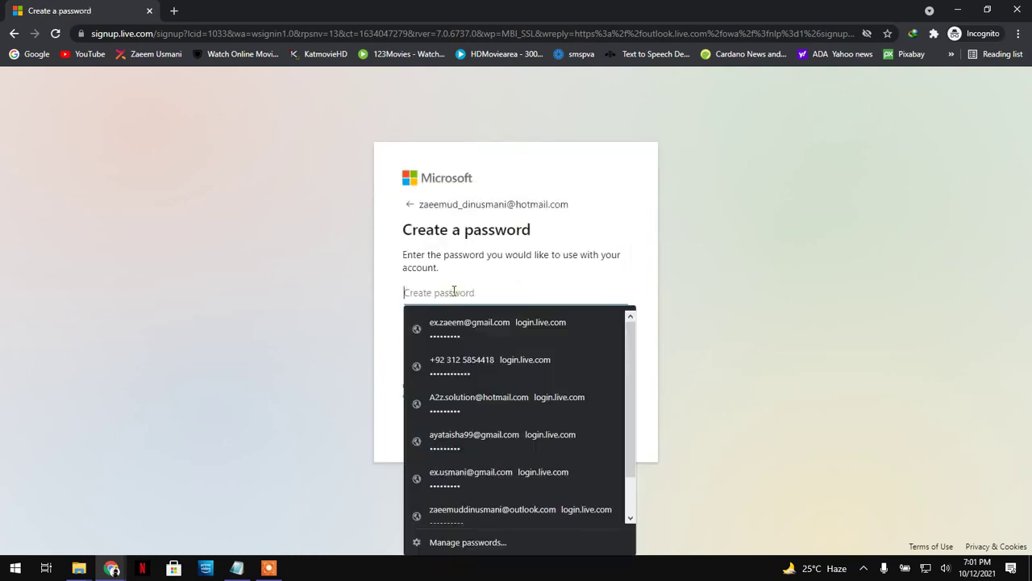
{"action": "type", "text": "z*******"}
{"action": "key", "text": "Return"}
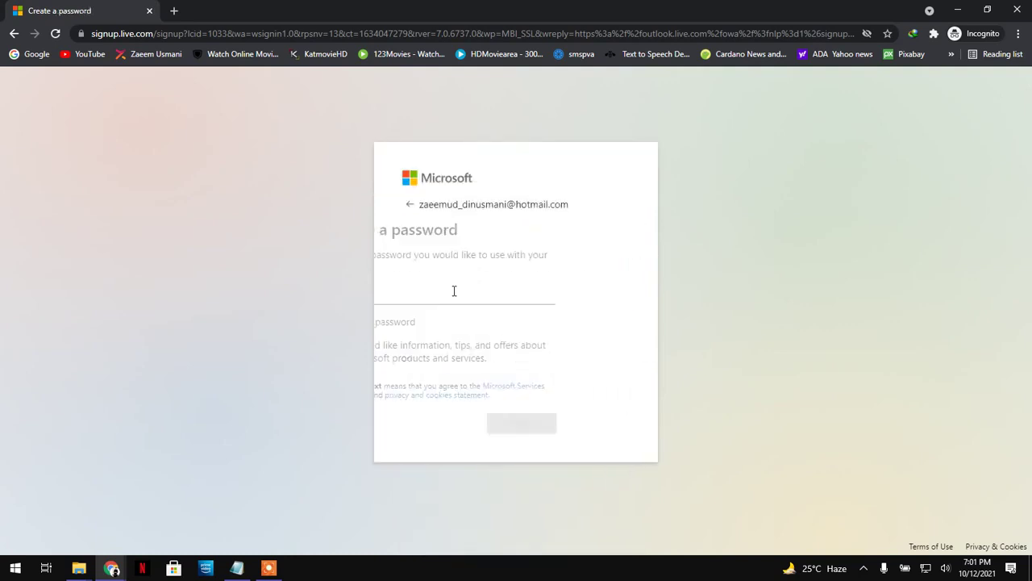
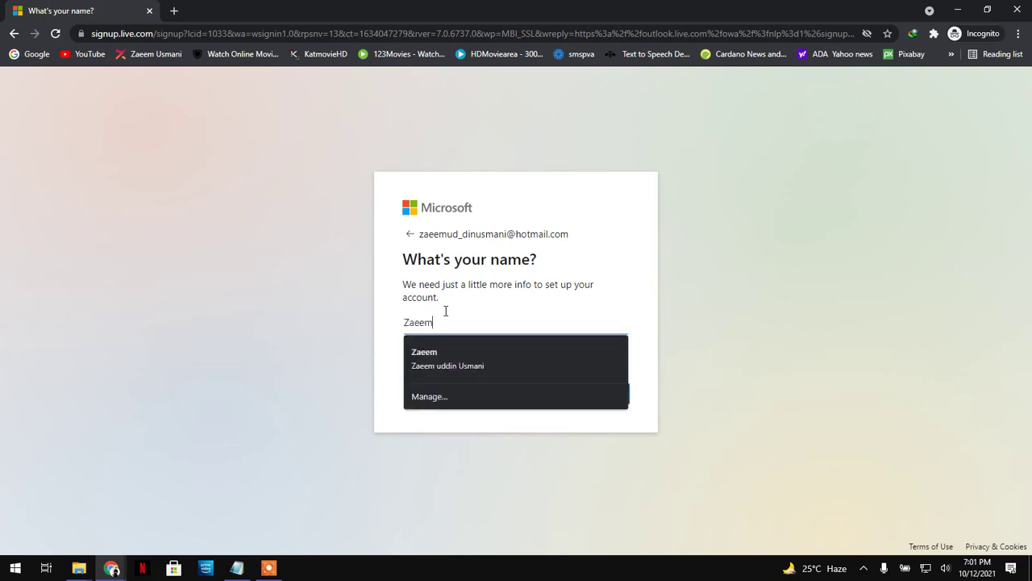
{"action": "key", "text": "Tab"}
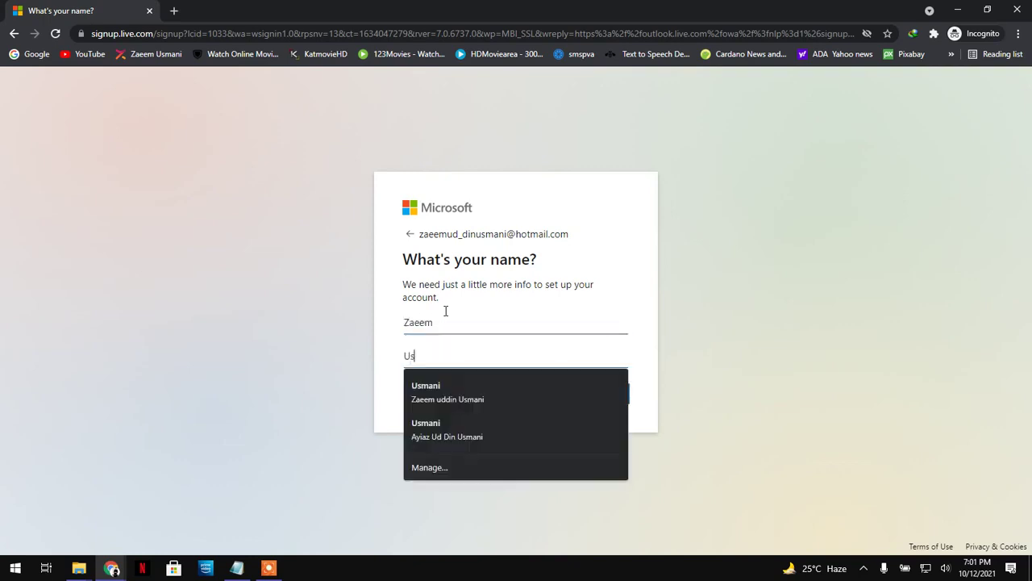
{"action": "key", "text": "Return"}
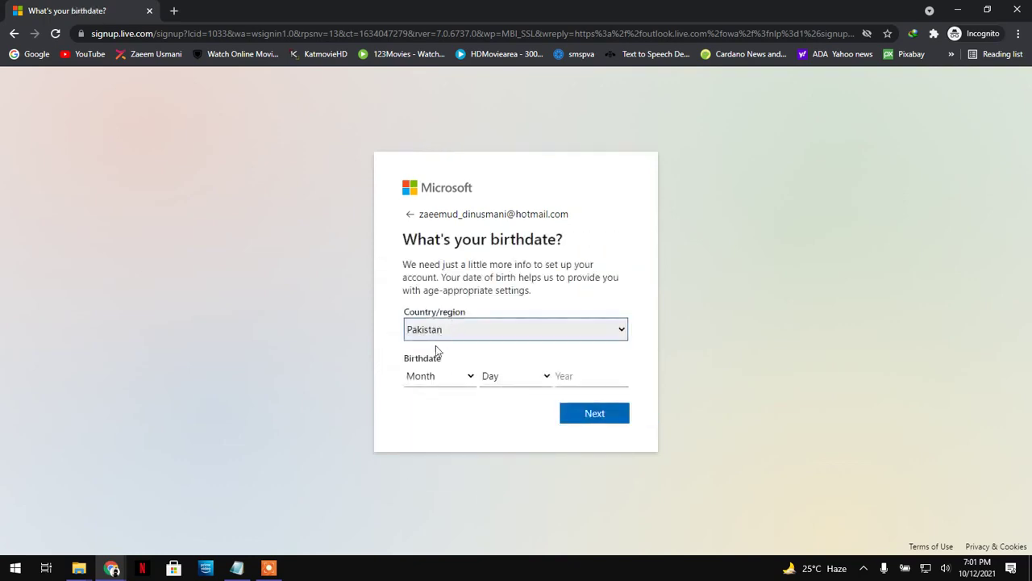
- Enter a December 25, 2000 birthdate and submit the country and birthdate
{"action": "left_click", "coordinate": [428, 376]}
{"action": "left_click", "coordinate": [438, 350]}
{"action": "left_click", "coordinate": [532, 386]}
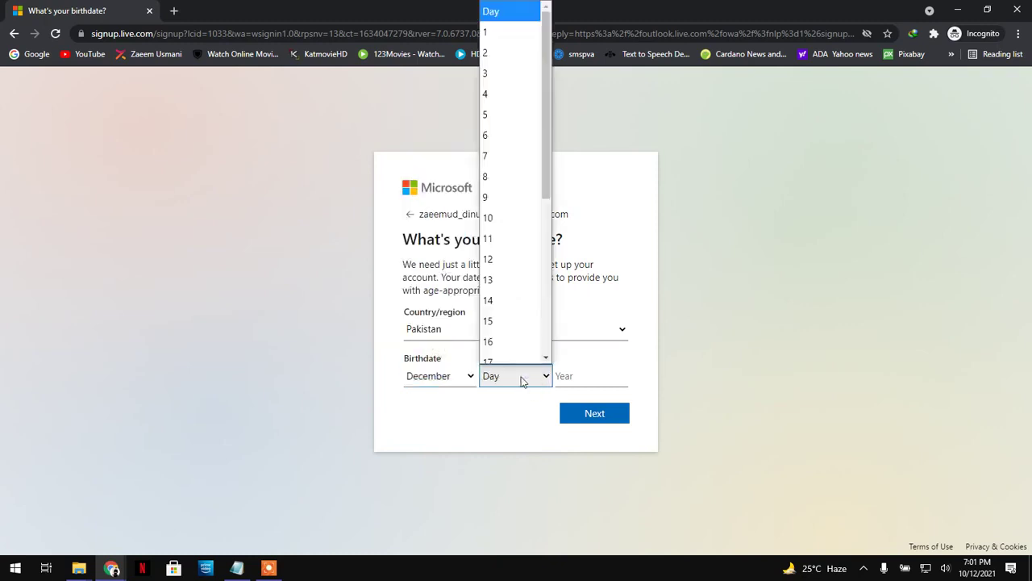
{"action": "left_click_drag", "start_coordinate": [544, 185], "coordinate": [543, 282]}
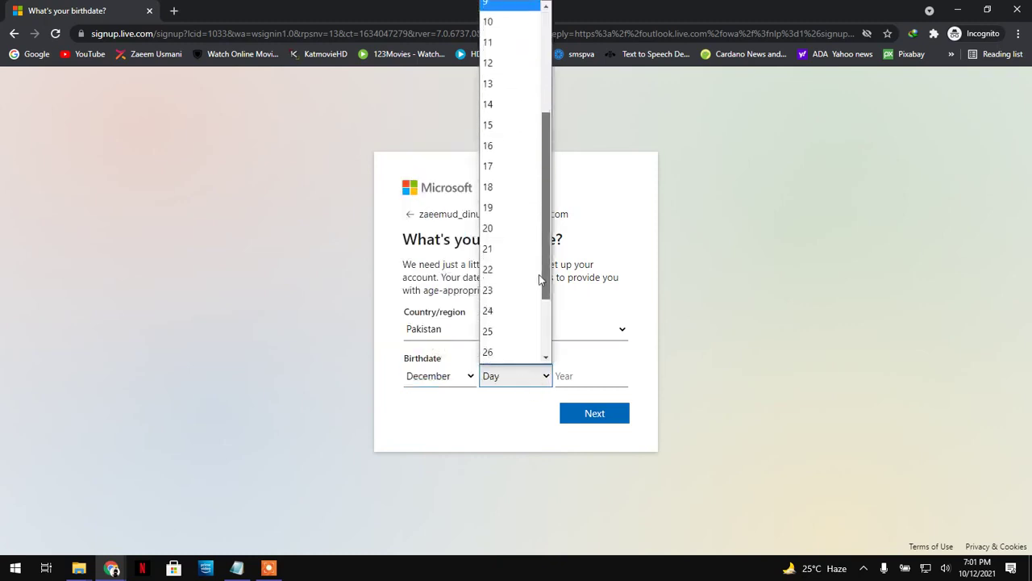
{"action": "left_click", "coordinate": [504, 275]}
{"action": "left_click", "coordinate": [578, 372]}
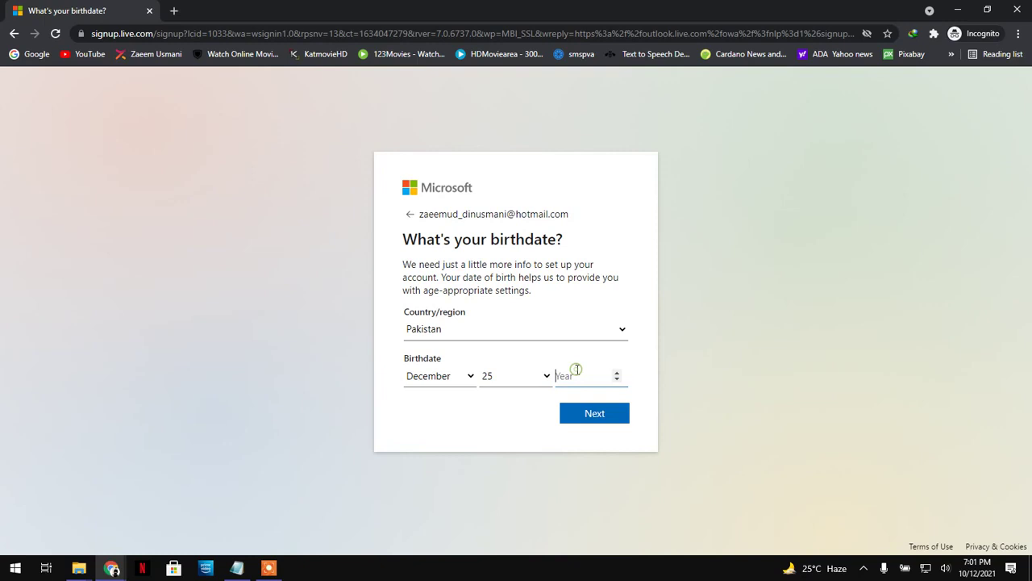
{"action": "type", "text": "2000"}
{"action": "key", "text": "Return"}
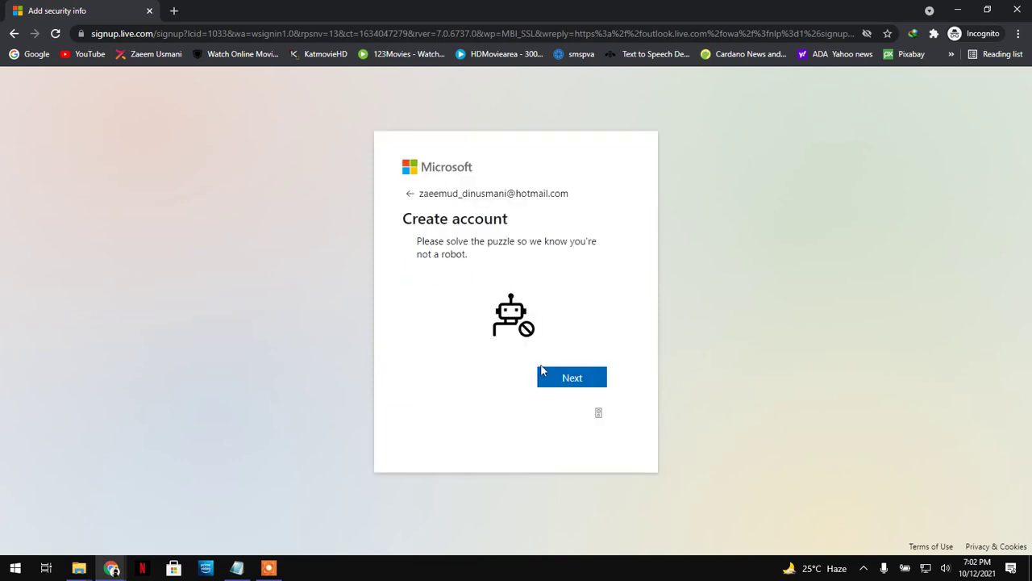
- Start the robot check and pick the dog image to pass verification
{"action": "left_click", "coordinate": [553, 379]}
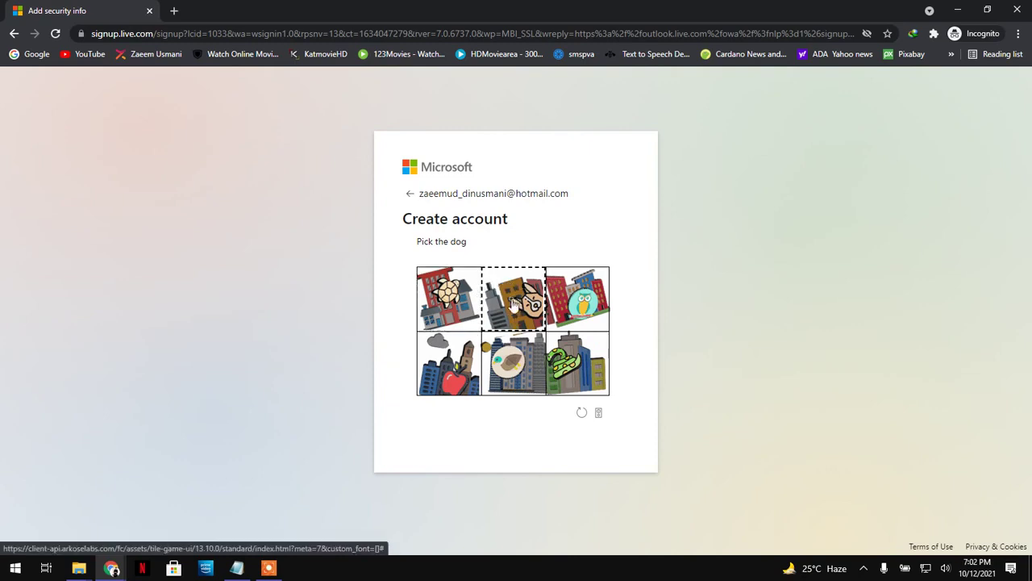
{"action": "left_click", "coordinate": [515, 303]}
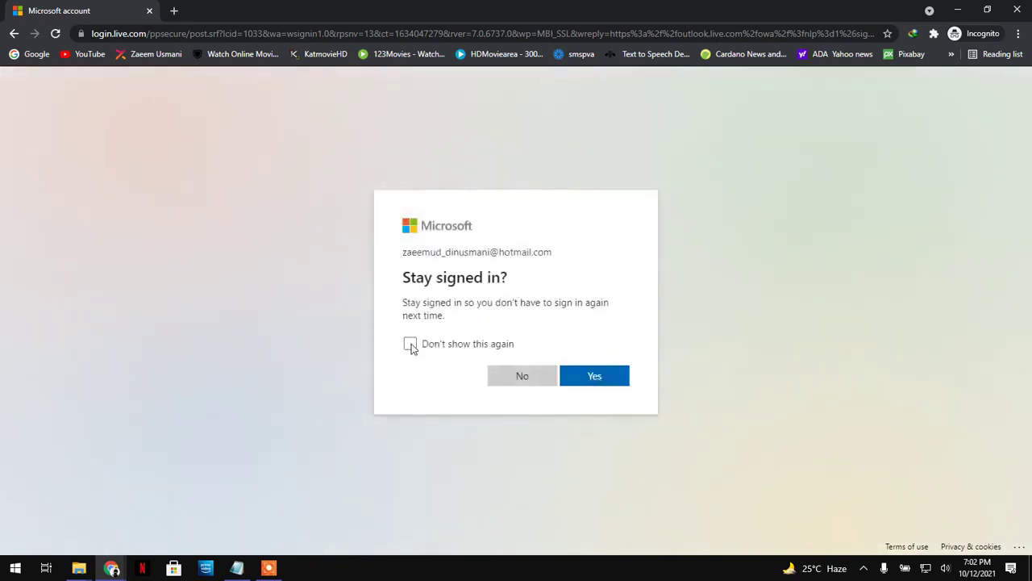
- Tick 'Don't show this again' and confirm staying signed in to reach the inbox
{"action": "left_click", "coordinate": [410, 344]}
{"action": "left_click", "coordinate": [600, 382]}
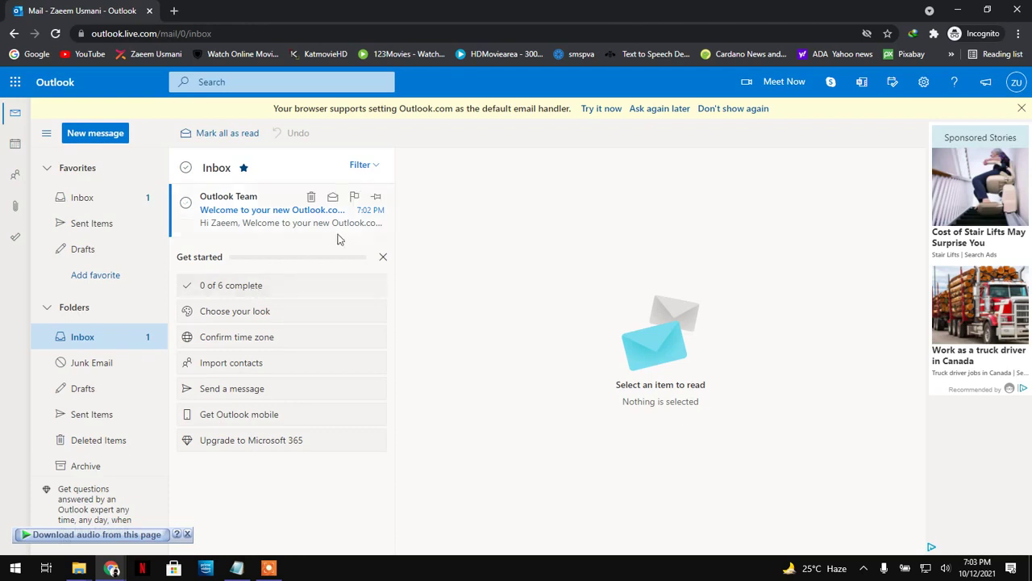
- Delete the Outlook Team welcome email, then set the display density to full
{"action": "left_click", "coordinate": [262, 208]}
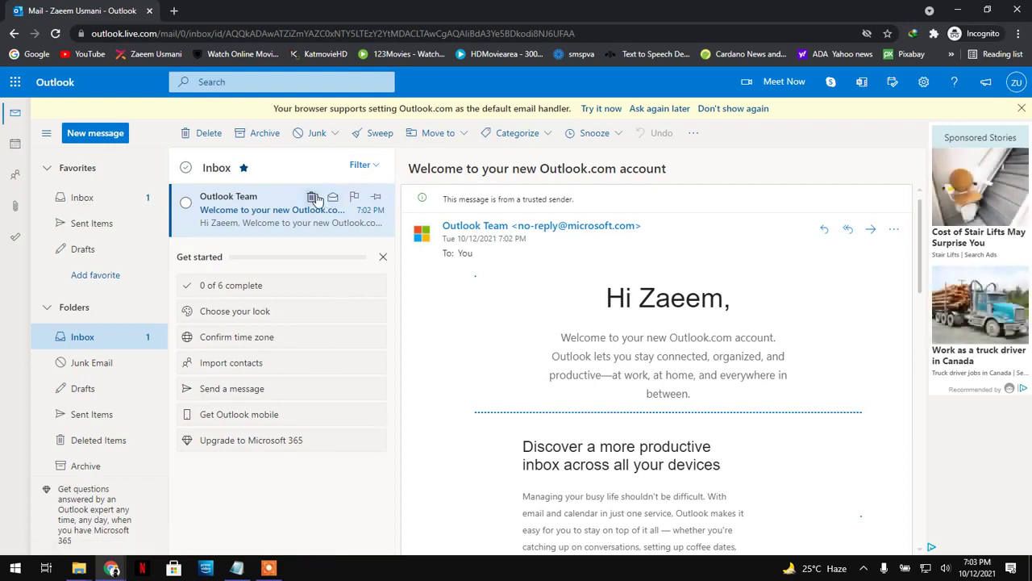
{"action": "left_click", "coordinate": [311, 197]}
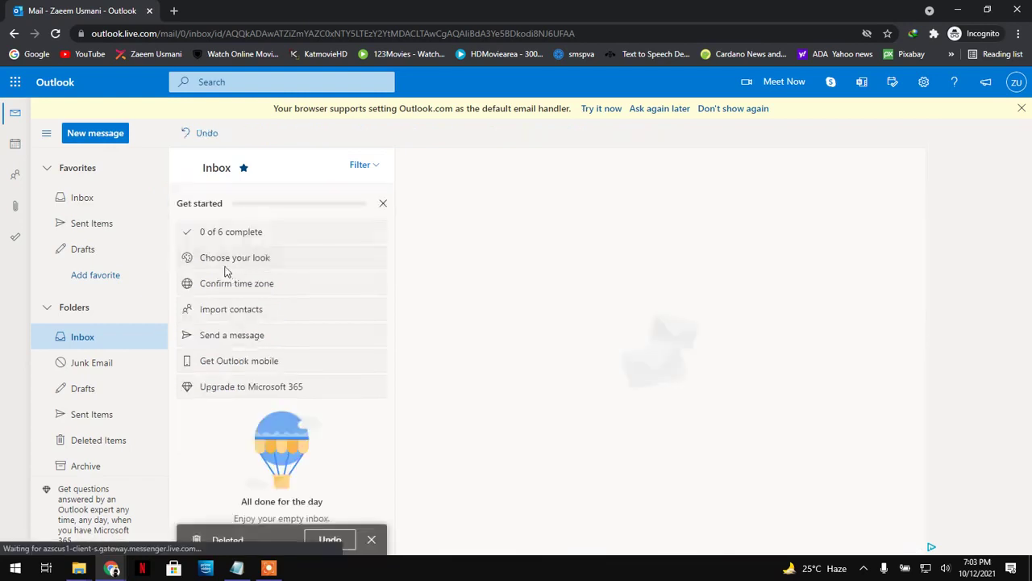
{"action": "left_click", "coordinate": [226, 265]}
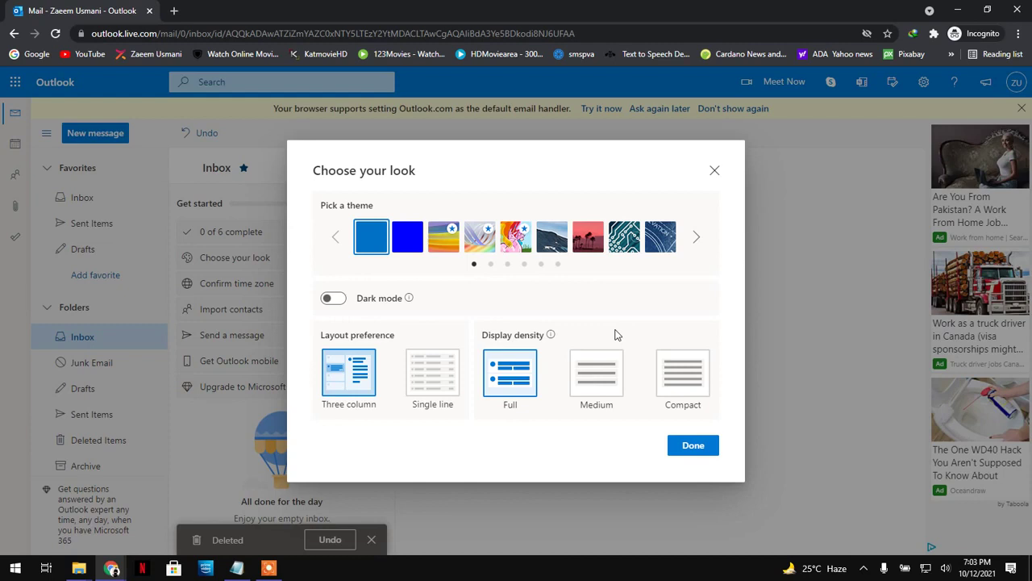
{"action": "left_click", "coordinate": [674, 379]}
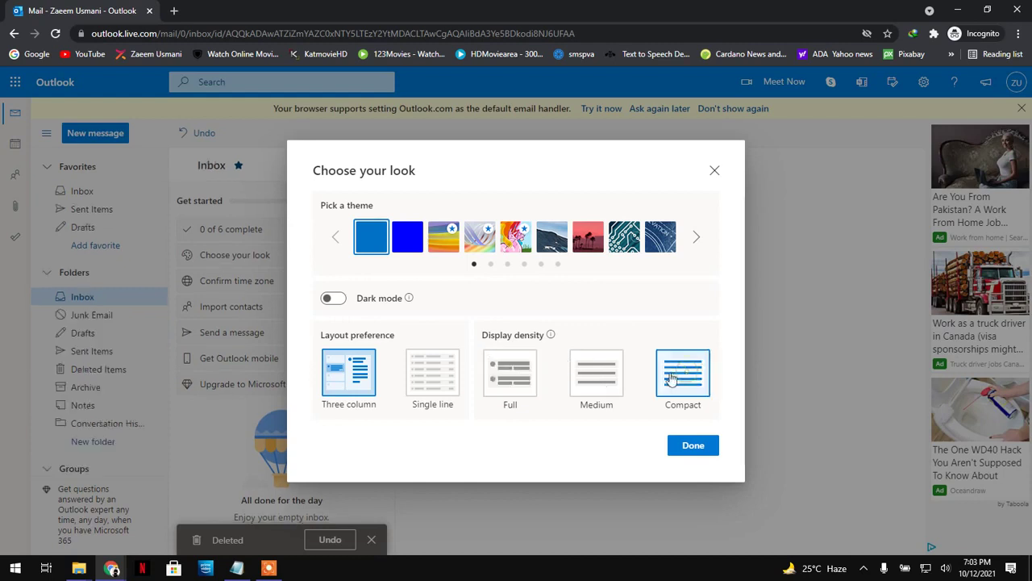
{"action": "left_click", "coordinate": [610, 381]}
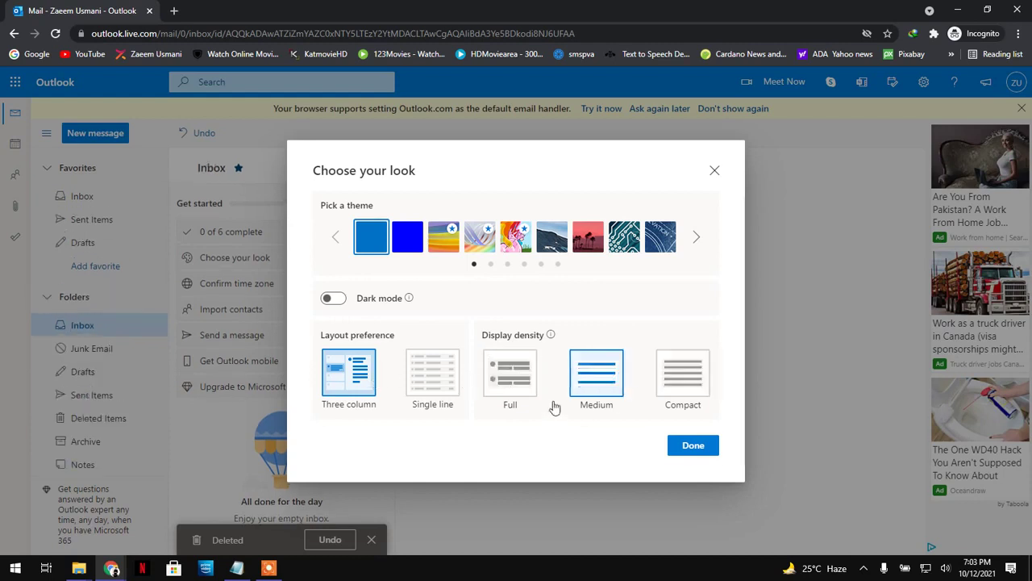
{"action": "left_click", "coordinate": [506, 381]}
- Apply the single-line layout and dark mode, then dismiss the getting-started checklist
{"action": "left_click", "coordinate": [444, 379]}
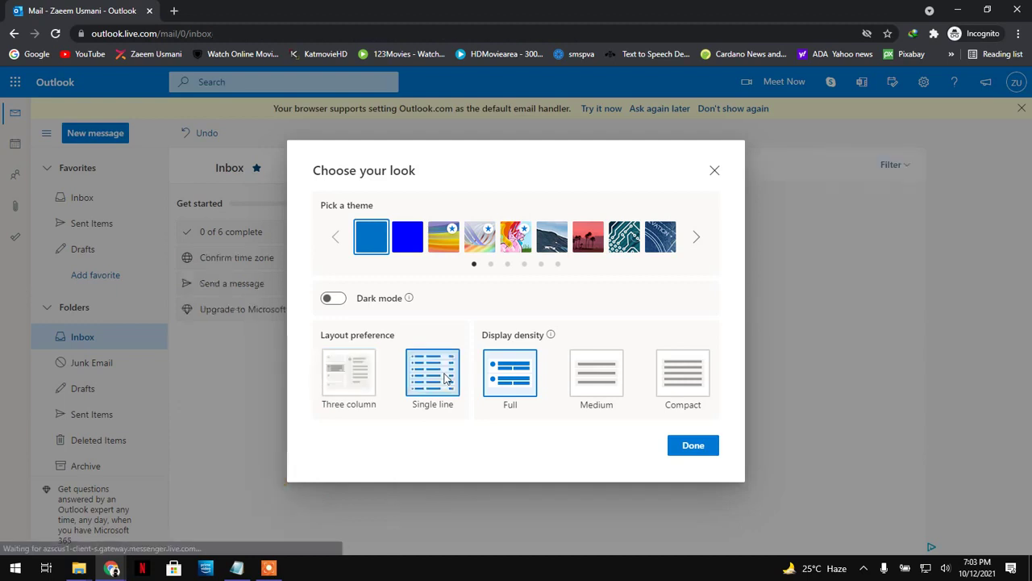
{"action": "left_click", "coordinate": [339, 298]}
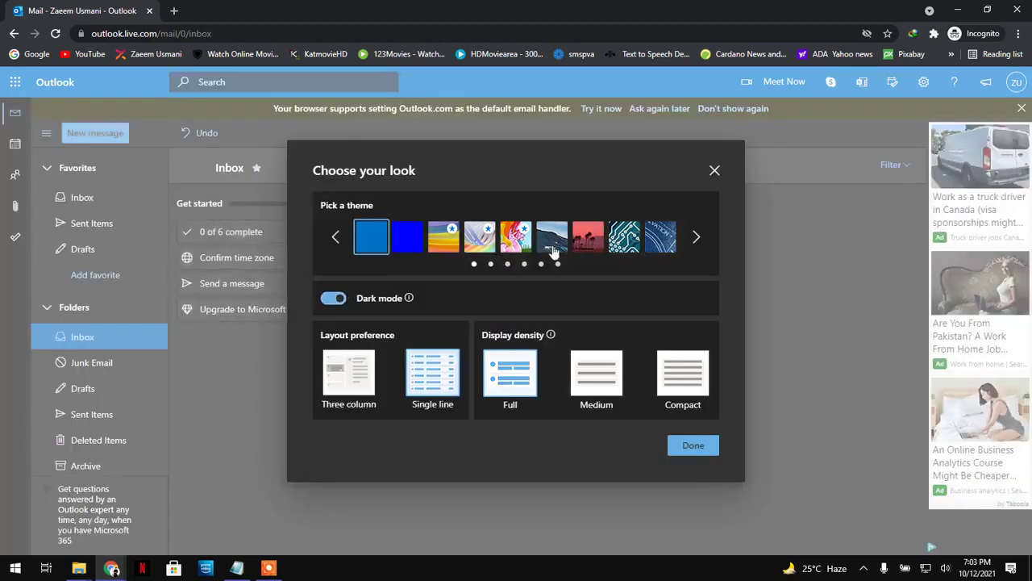
{"action": "left_click", "coordinate": [699, 449]}
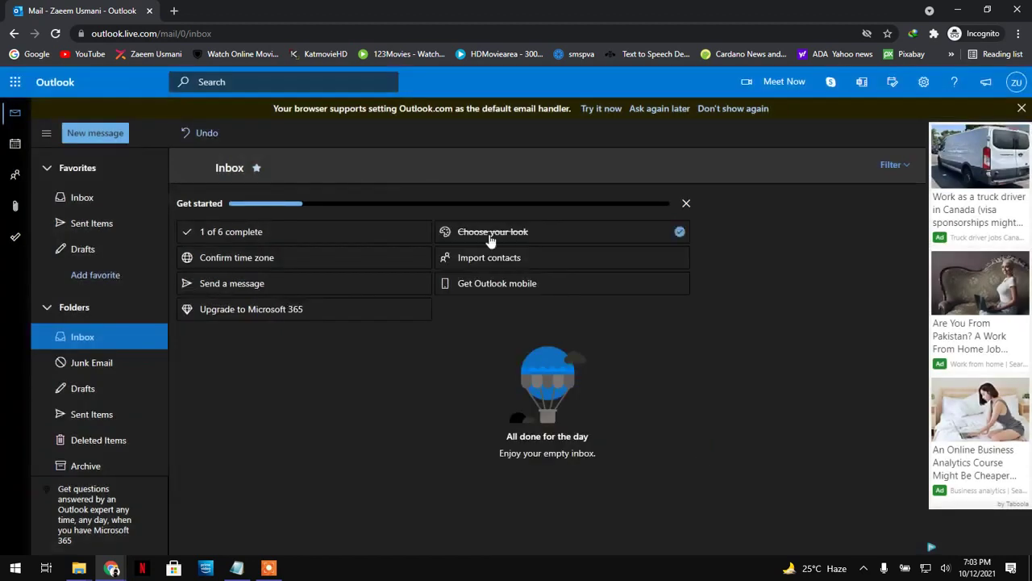
{"action": "left_click", "coordinate": [686, 203]}
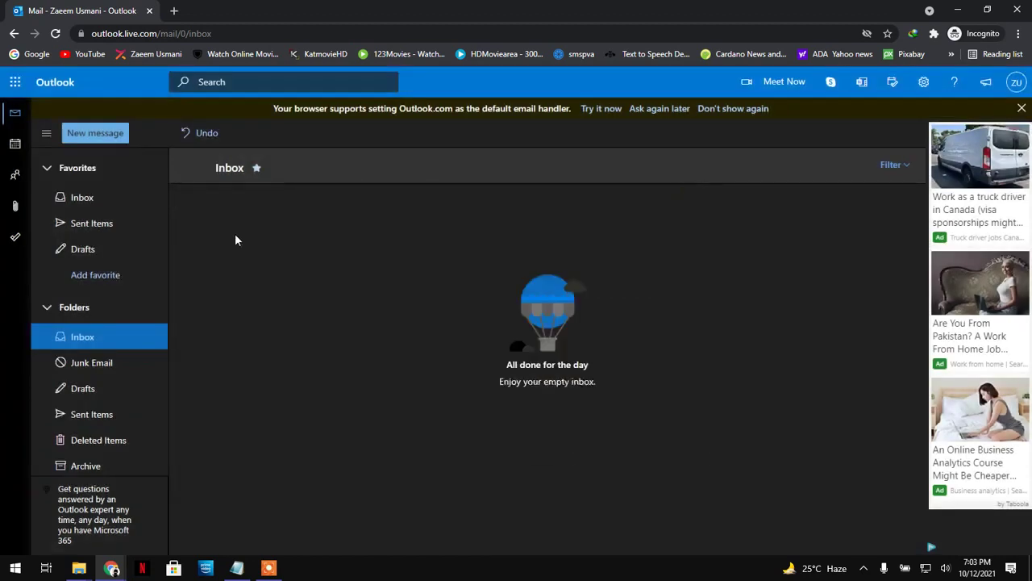
- Start a new message addressed to the Gmail recipient
{"action": "left_click", "coordinate": [97, 132]}
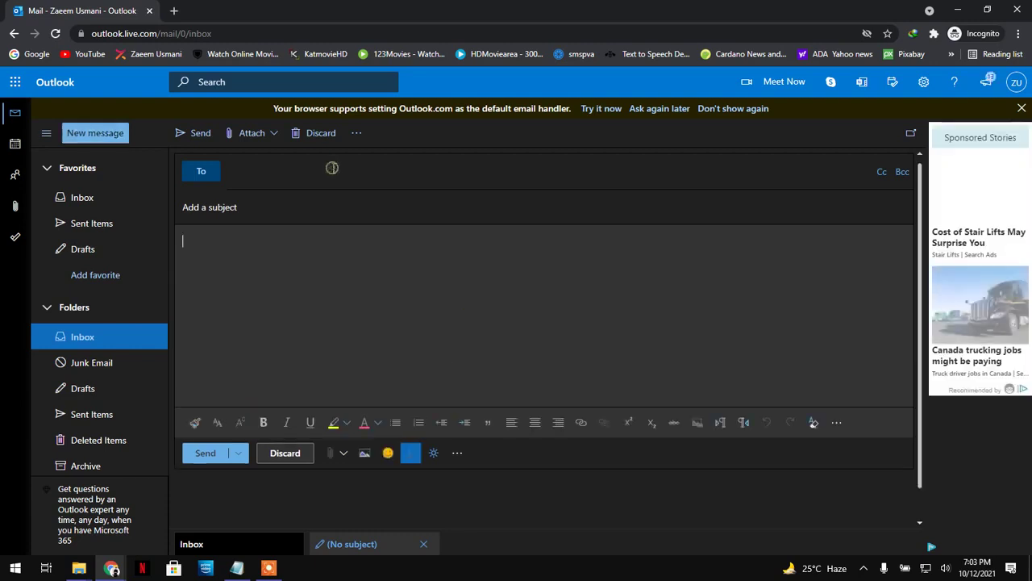
{"action": "left_click", "coordinate": [332, 167]}
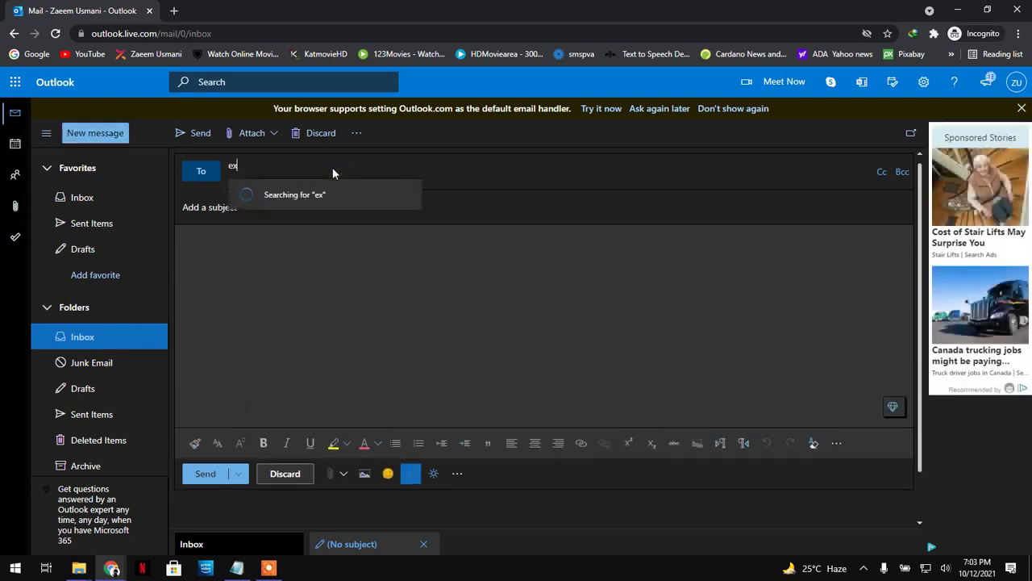
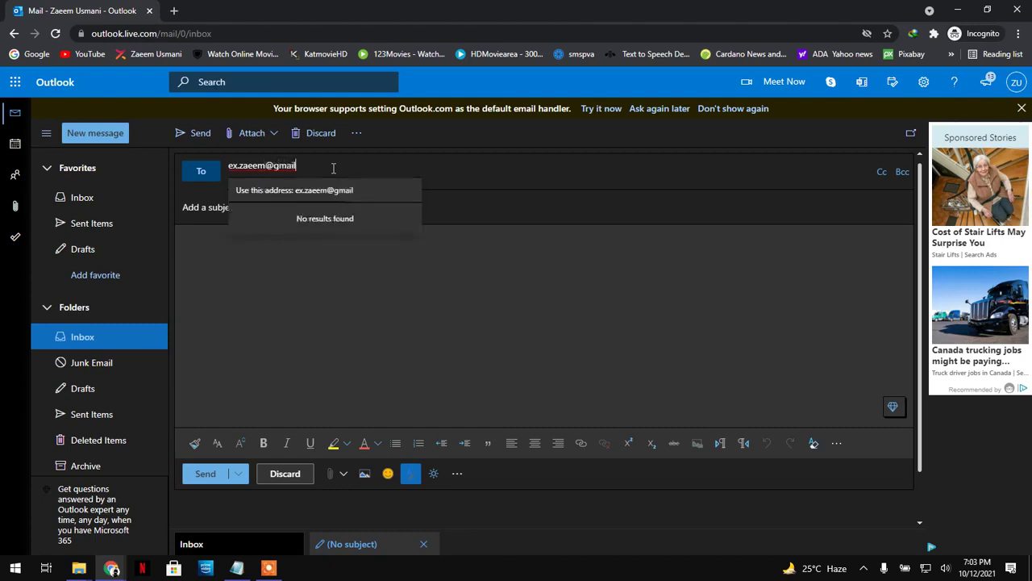
{"action": "left_click", "coordinate": [355, 269]}
{"action": "left_click", "coordinate": [357, 167]}
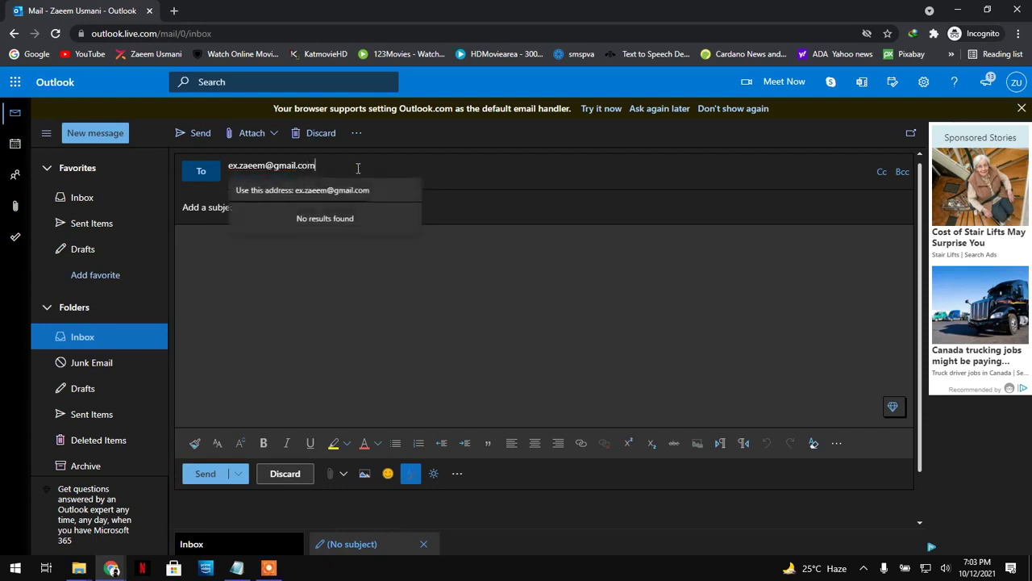
{"action": "key", "text": "Return"}
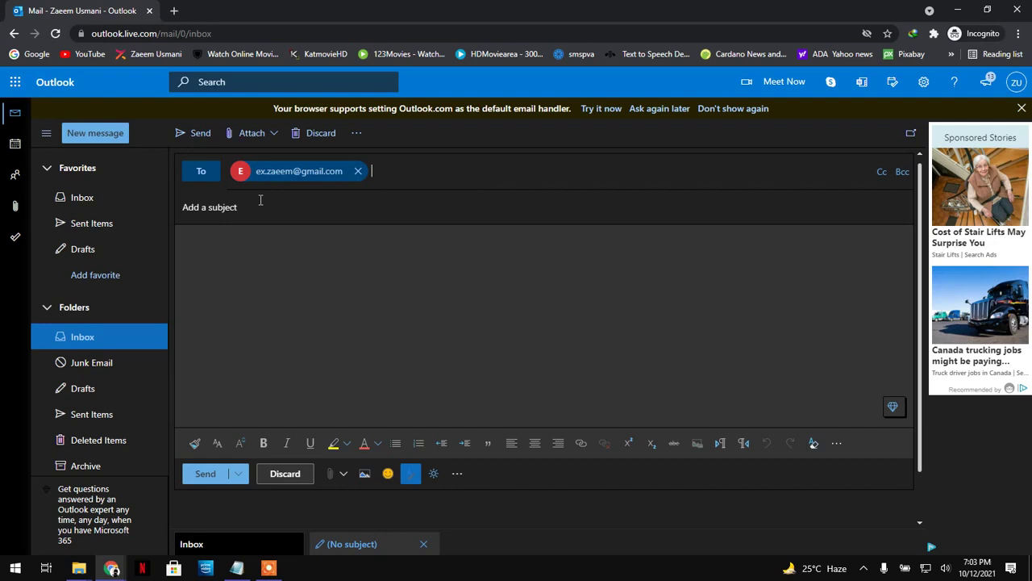
- Enter the subject 'just to check' and type a short greeting in the body
{"action": "left_click", "coordinate": [277, 209]}
{"action": "type", "text": "just to"}
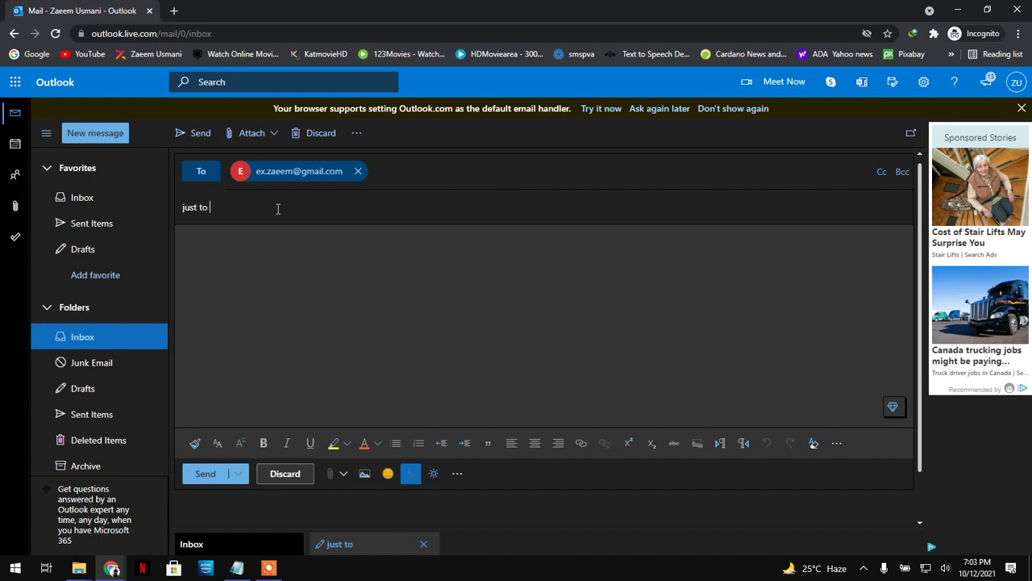
{"action": "type", "text": " ch"}
{"action": "type", "text": "W"}
{"action": "type", "text": "or"}
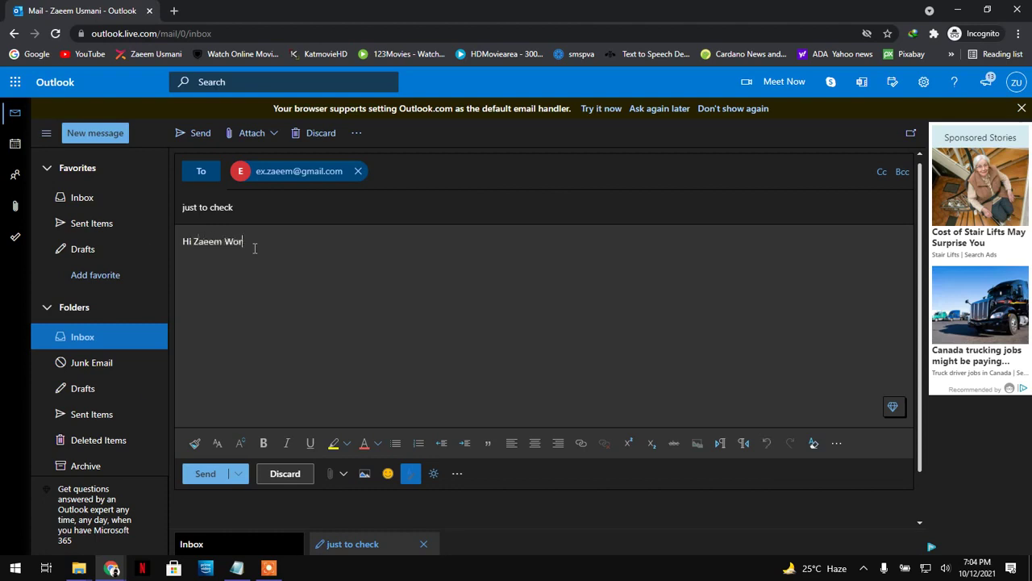
{"action": "type", "text": "ts"}
{"action": "key", "text": "BackSpace"}
{"action": "key", "text": "BackSpace"}
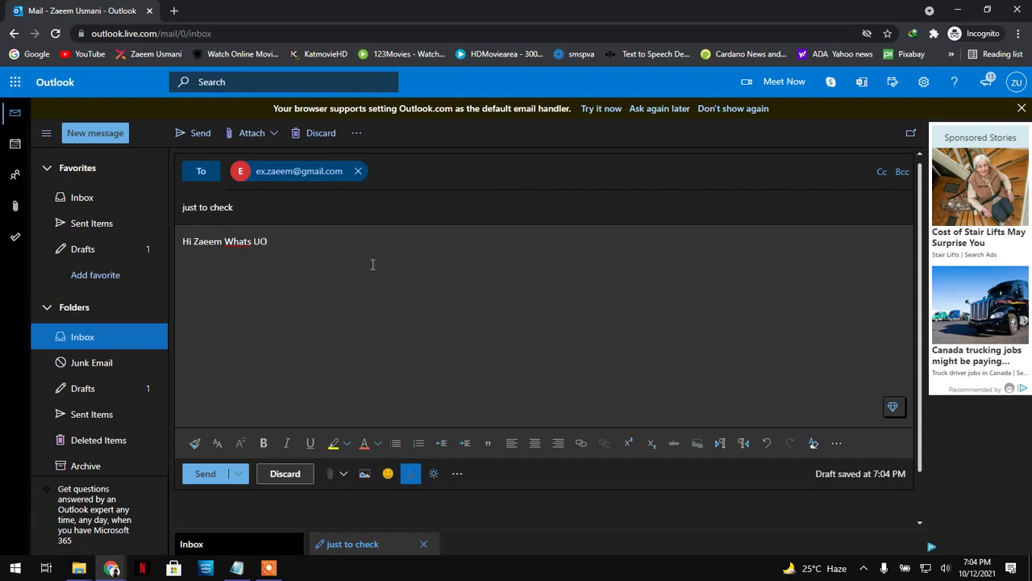
- Send the email, then browse Sent Items, Deleted Items, Junk Email and Drafts, ending on Drafts
{"action": "left_click", "coordinate": [205, 476]}
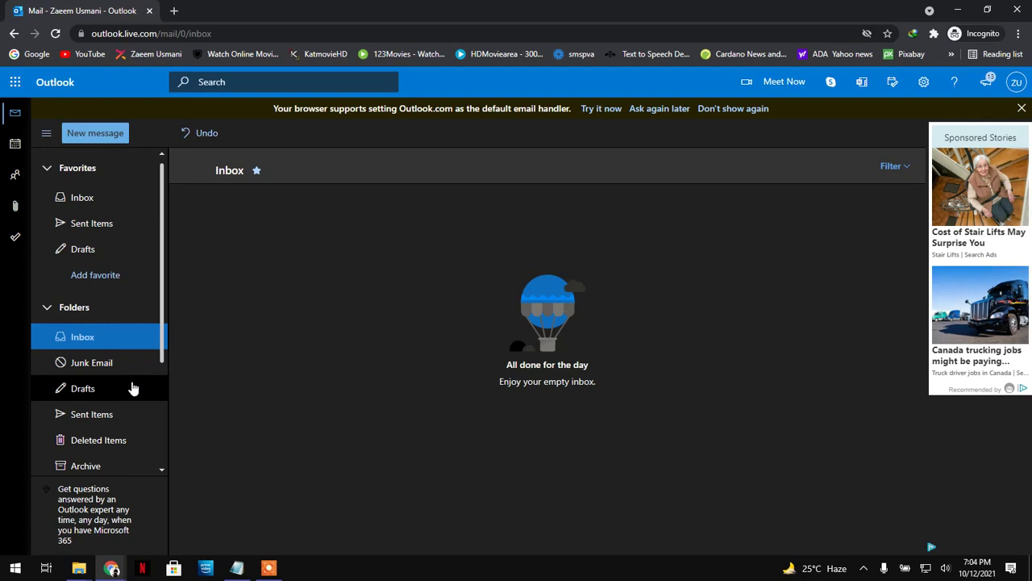
{"action": "left_click", "coordinate": [89, 415]}
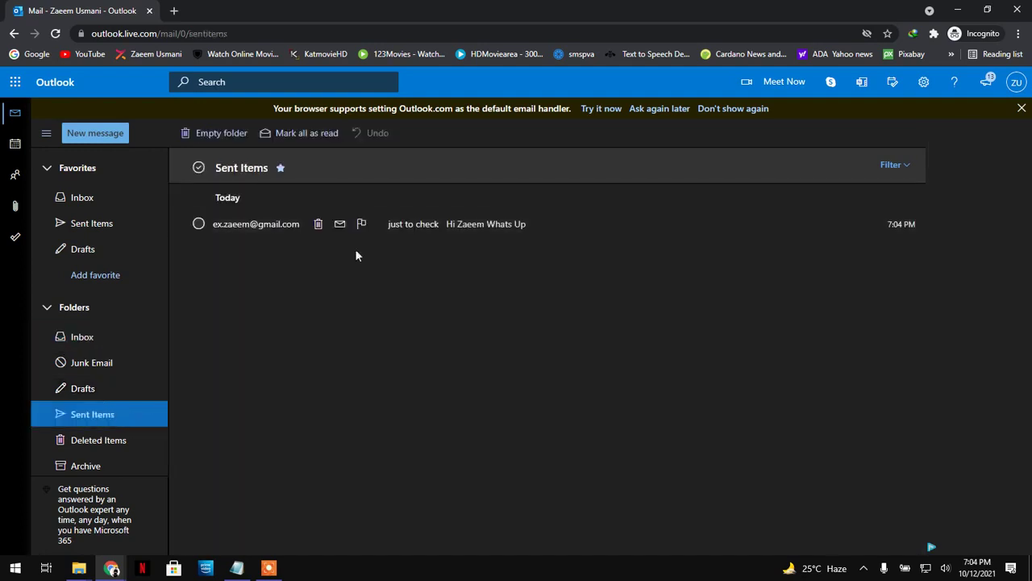
{"action": "left_click", "coordinate": [101, 442]}
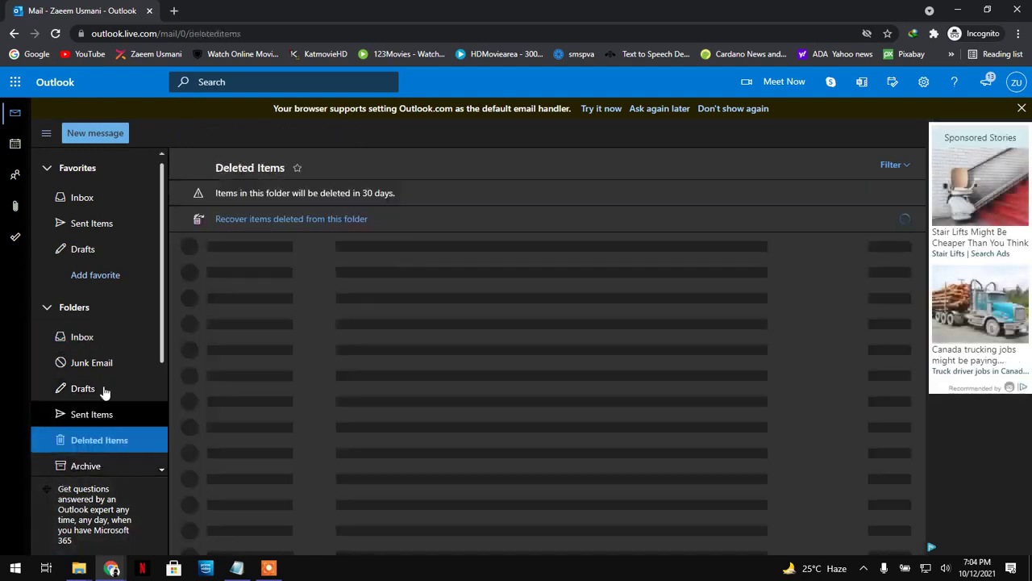
{"action": "left_click", "coordinate": [101, 390]}
{"action": "left_click", "coordinate": [109, 364]}
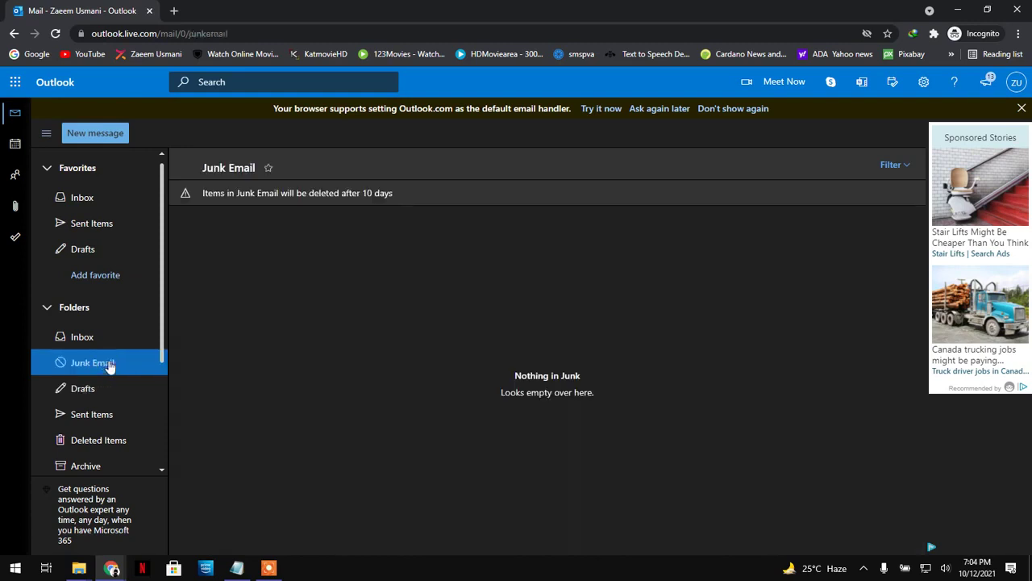
{"action": "left_click", "coordinate": [108, 224]}
{"action": "left_click", "coordinate": [97, 255]}
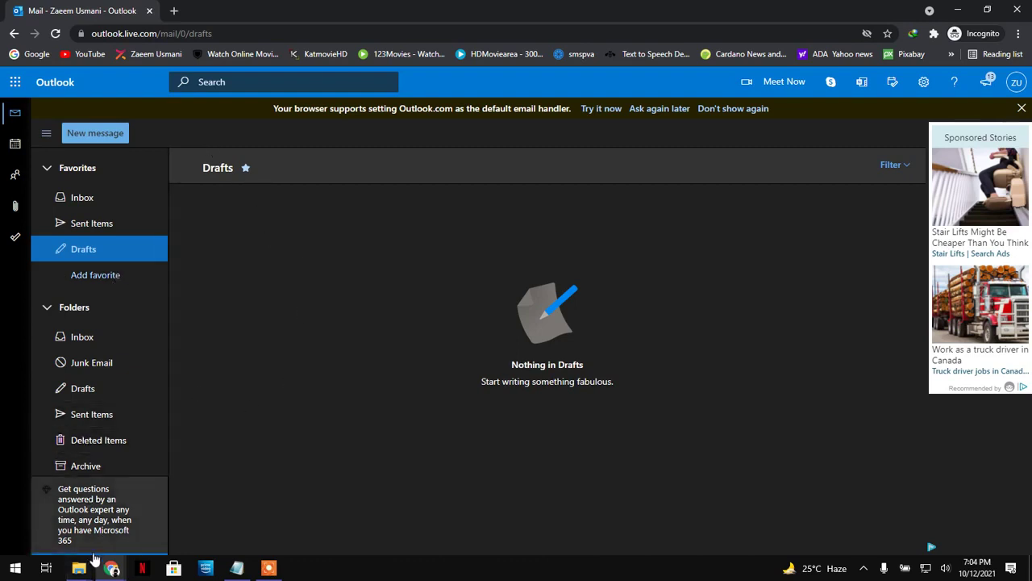
- Reload the Gmail inbox twice to check for the test email, then switch back to Outlook
{"action": "mouse_move", "coordinate": [104, 560]}
{"action": "left_click", "coordinate": [85, 516]}
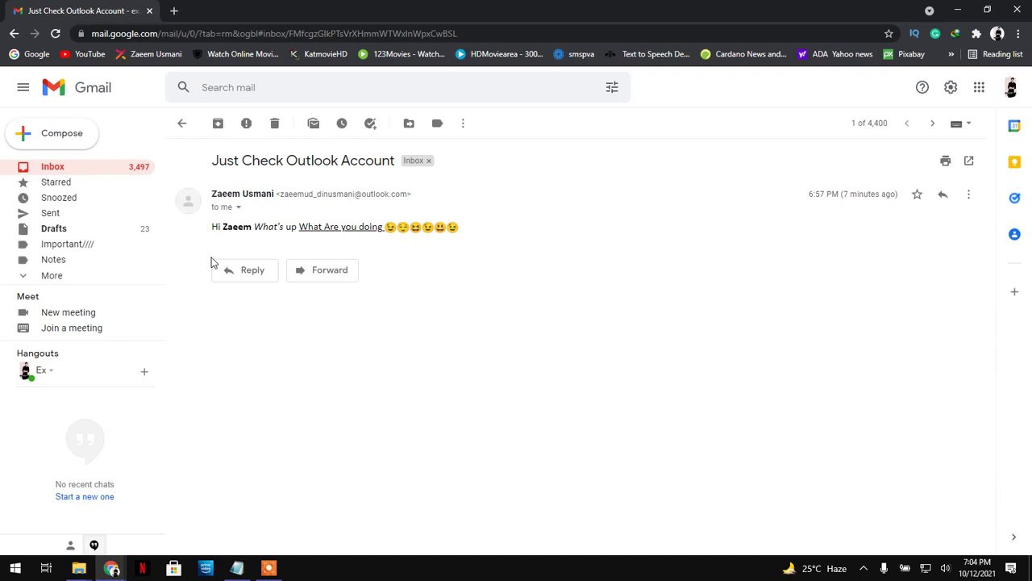
{"action": "left_click", "coordinate": [181, 123]}
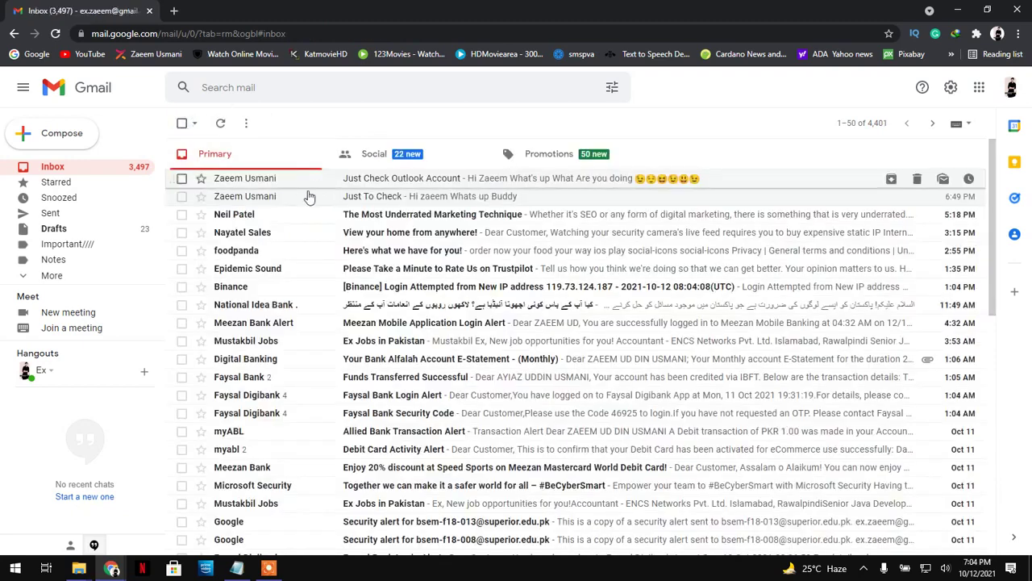
{"action": "left_click", "coordinate": [220, 125]}
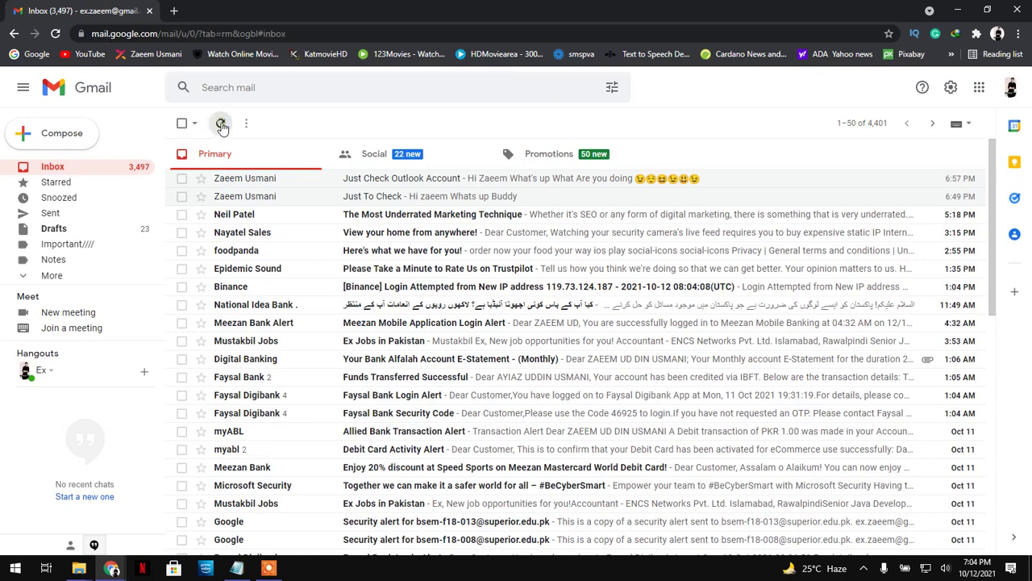
{"action": "left_click", "coordinate": [220, 125]}
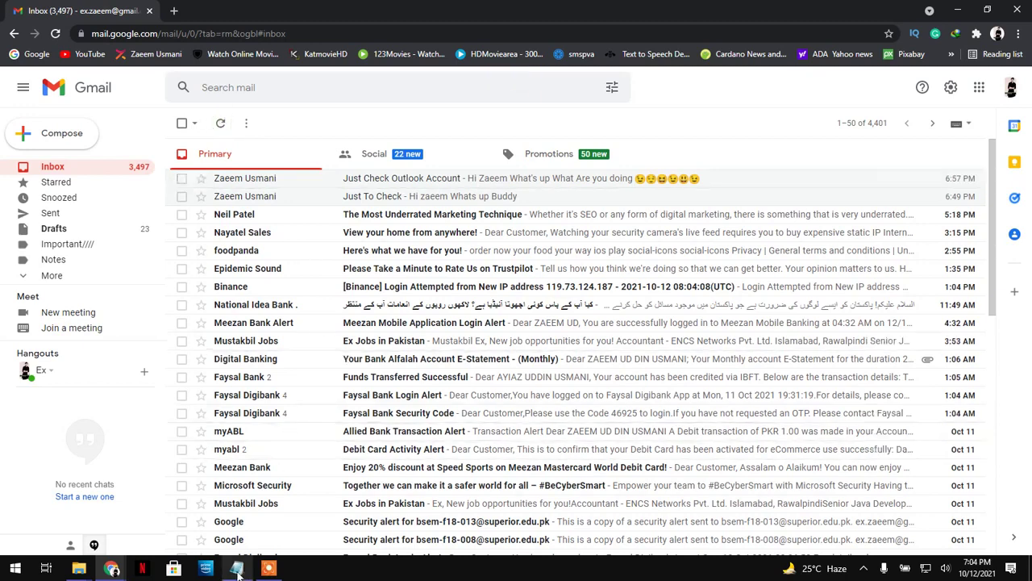
{"action": "mouse_move", "coordinate": [112, 568]}
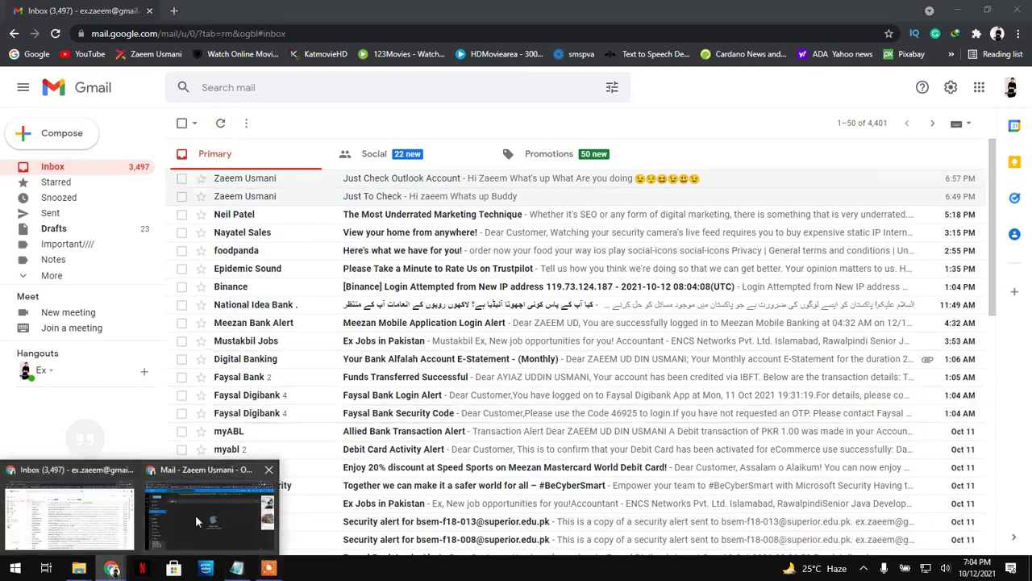
{"action": "left_click", "coordinate": [195, 515]}
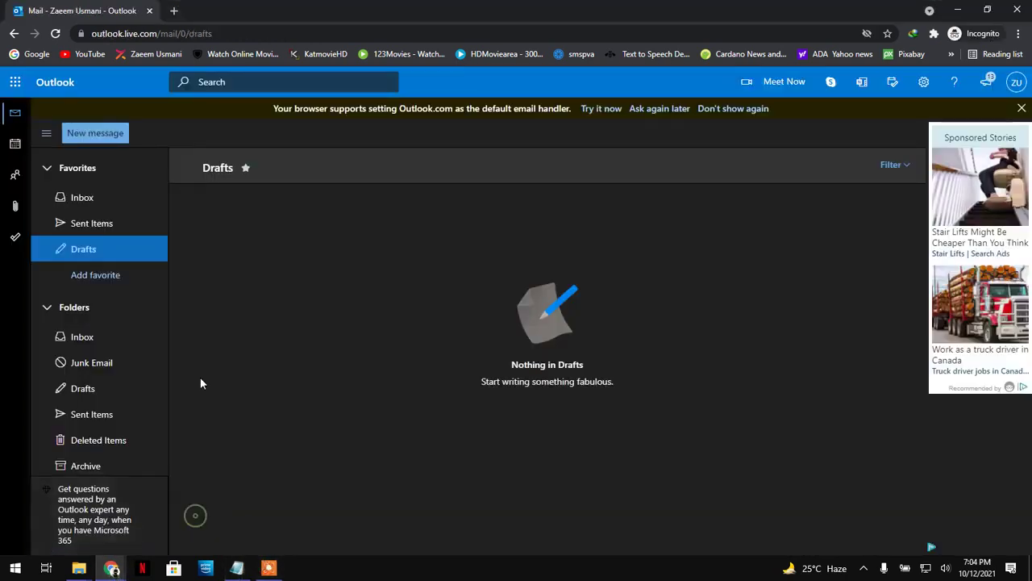
- View the 'just to check' message in Sent Items, then switch back to the Gmail inbox window
{"action": "left_click", "coordinate": [100, 415]}
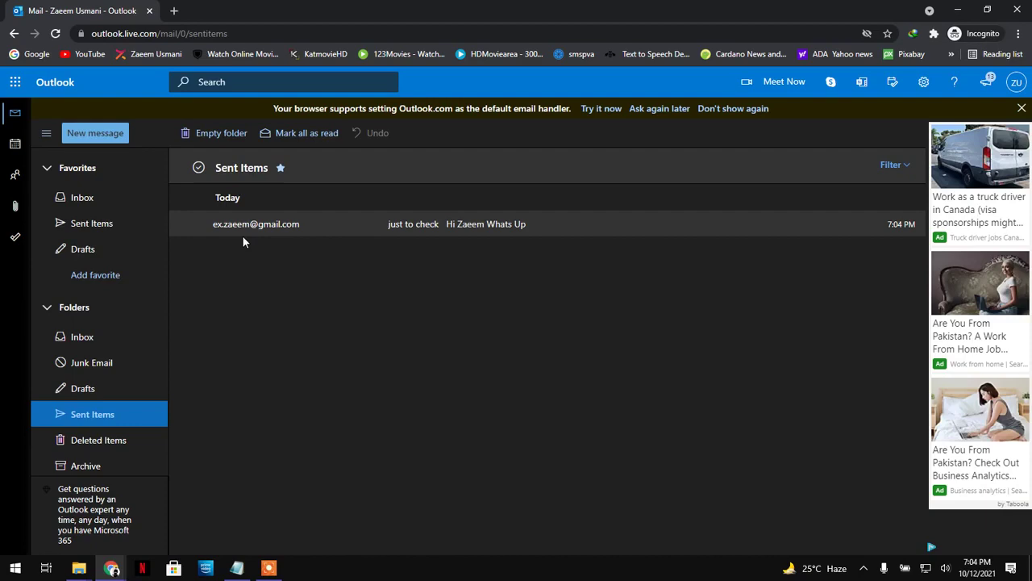
{"action": "mouse_move", "coordinate": [277, 236]}
{"action": "left_click", "coordinate": [111, 567]}
{"action": "left_click", "coordinate": [69, 514]}
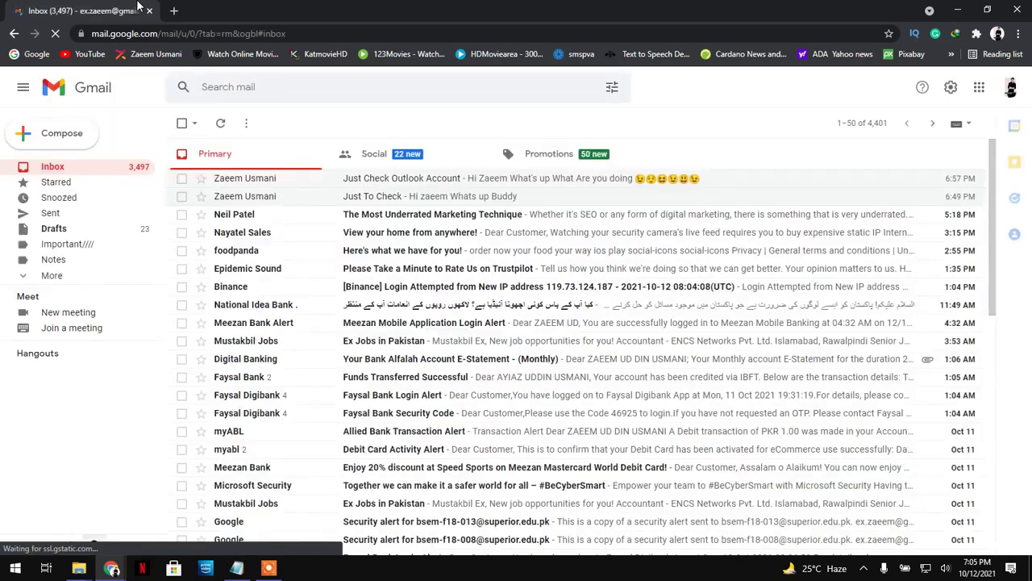
- Review Gmail's earlier 'Just To Check' email, then minimize Gmail to reveal Outlook's Sent Items
{"action": "left_click", "coordinate": [418, 196]}
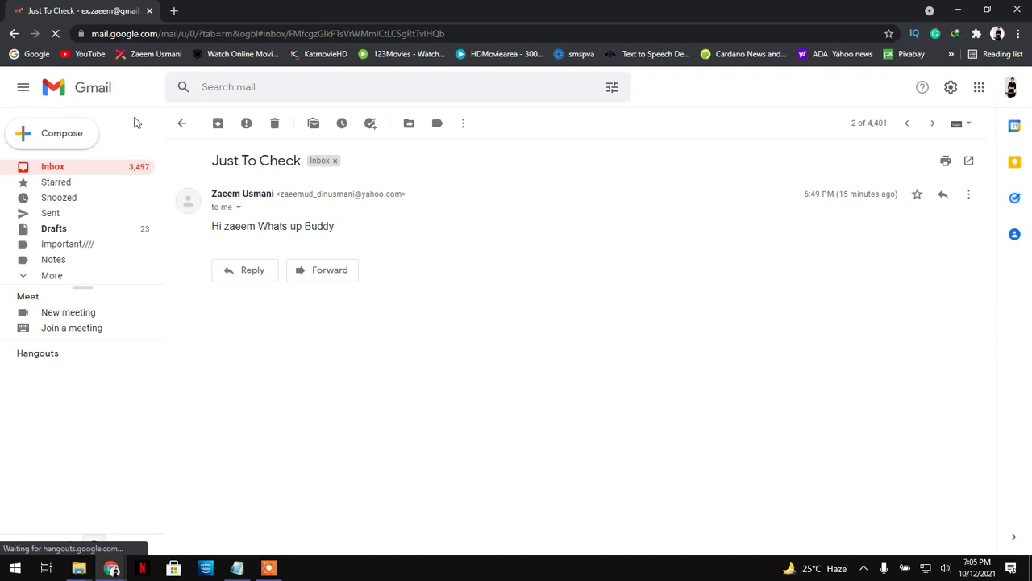
{"action": "left_click", "coordinate": [183, 125]}
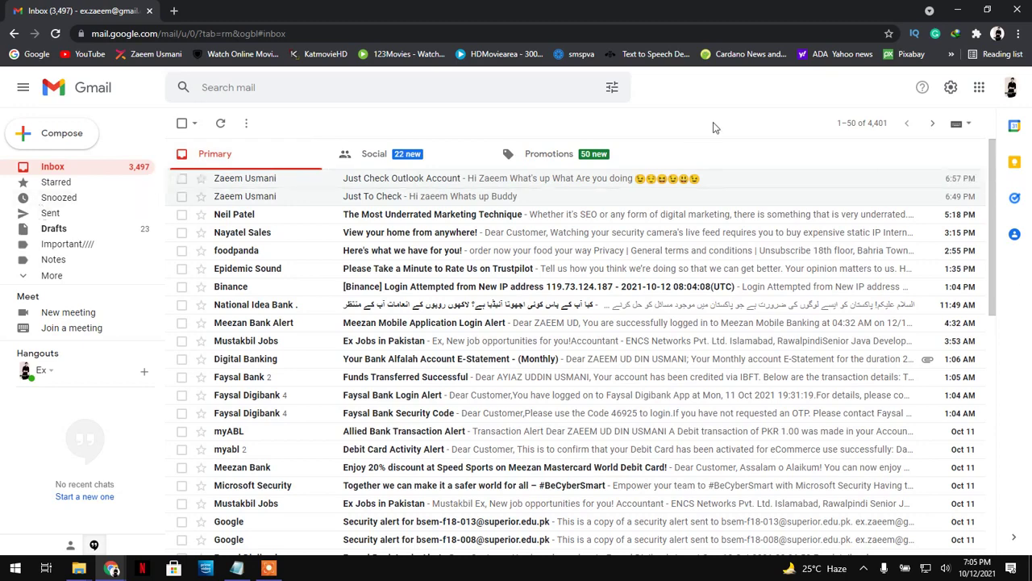
{"action": "left_click", "coordinate": [957, 10]}
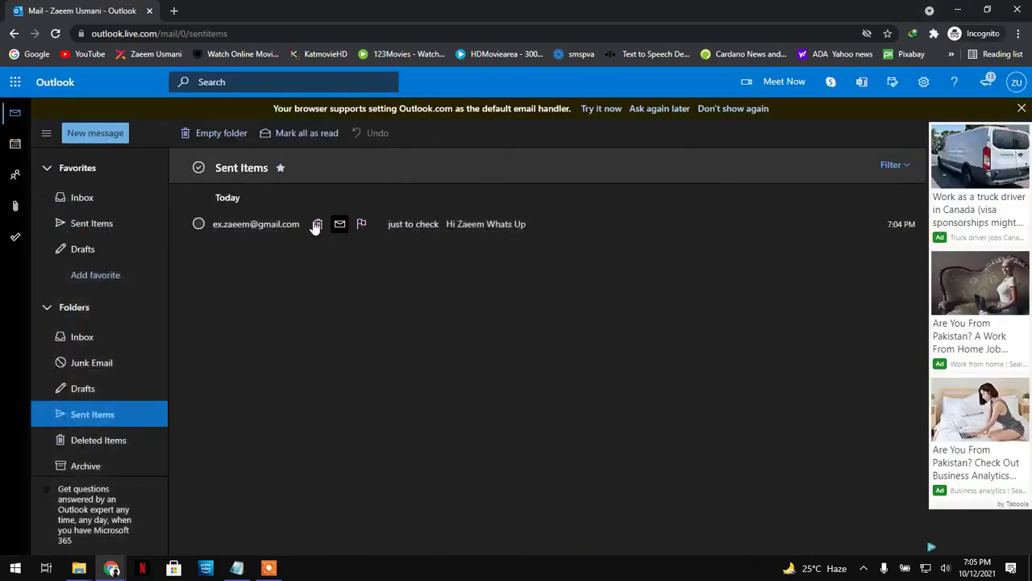
- Start a new Outlook email addressed to the Gmail account
{"action": "left_click", "coordinate": [277, 223]}
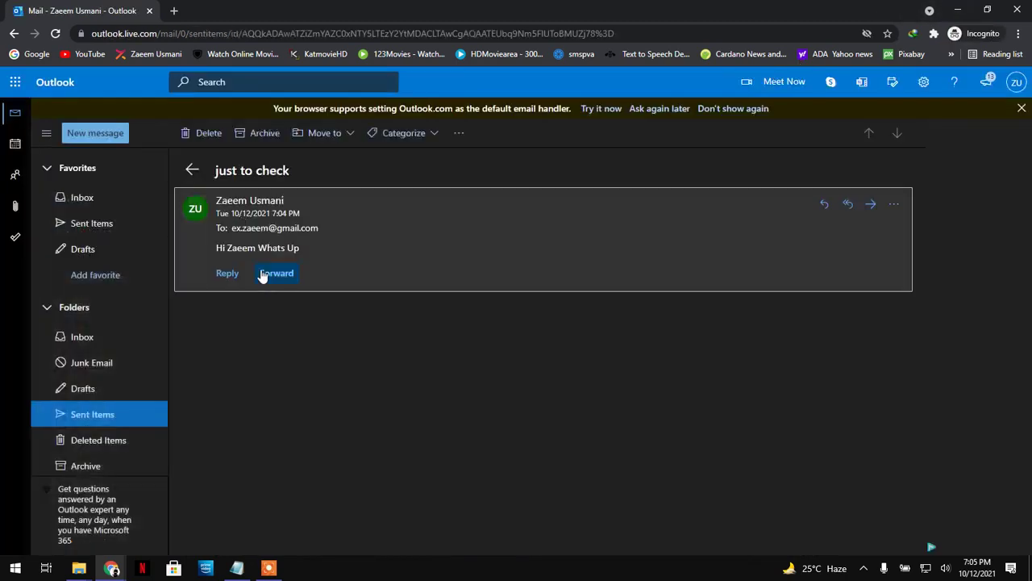
{"action": "left_click", "coordinate": [105, 131]}
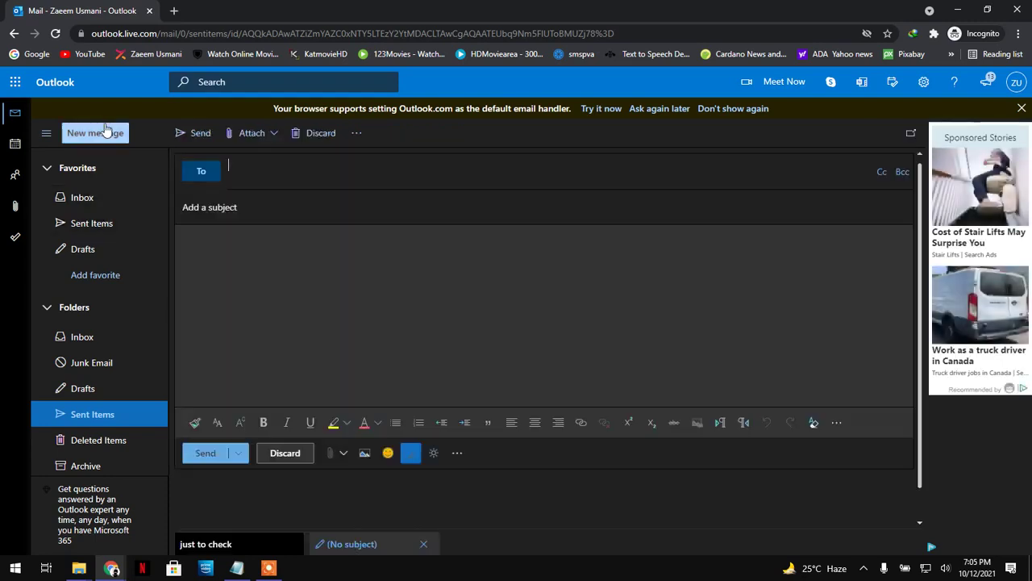
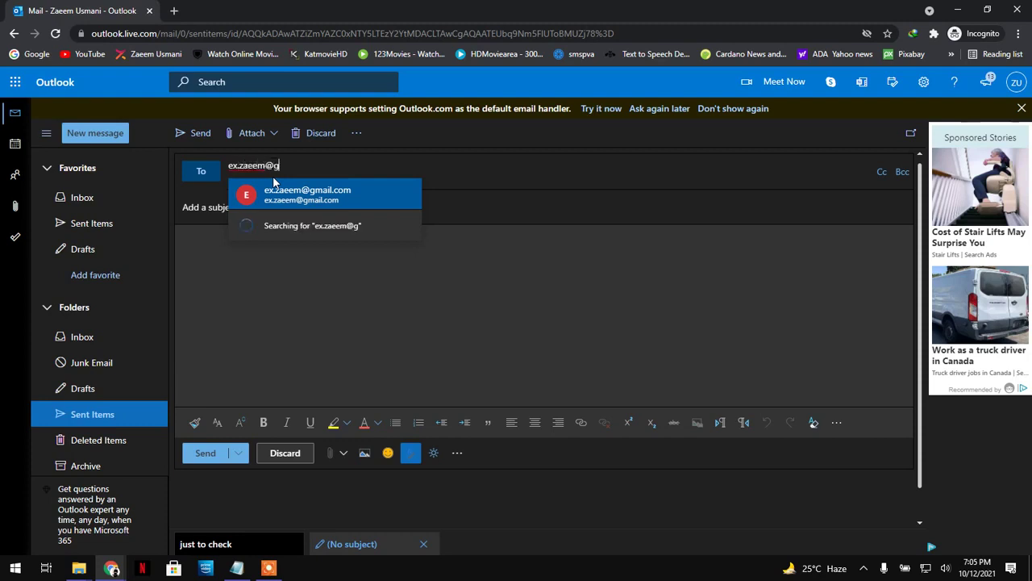
{"action": "key", "text": "Return"}
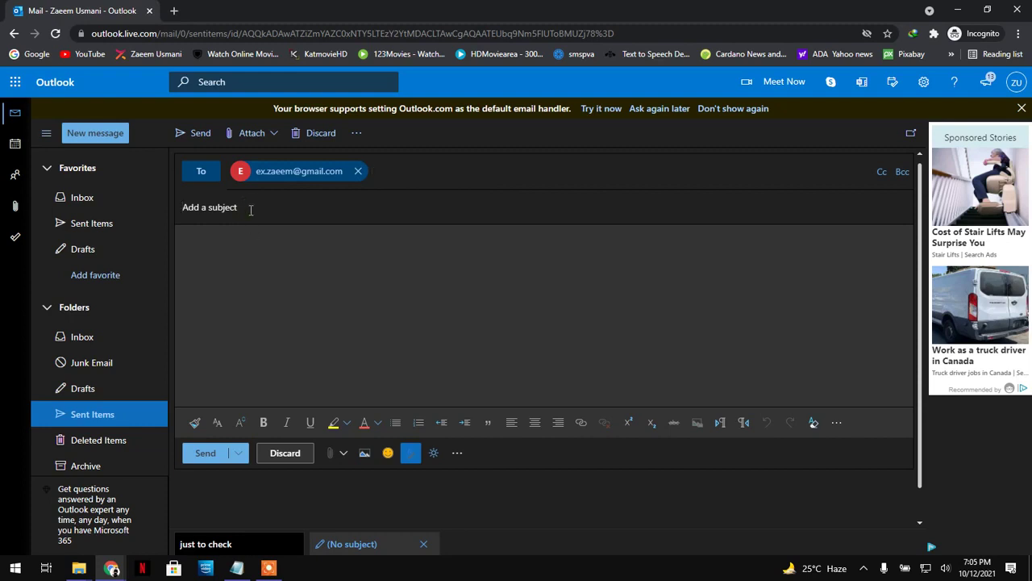
- Enter the subject 'Just to check' and move into the message body
{"action": "left_click", "coordinate": [250, 210]}
{"action": "type", "text": "hi"}
{"action": "key", "text": "BackSpace"}
{"action": "type", "text": "="}
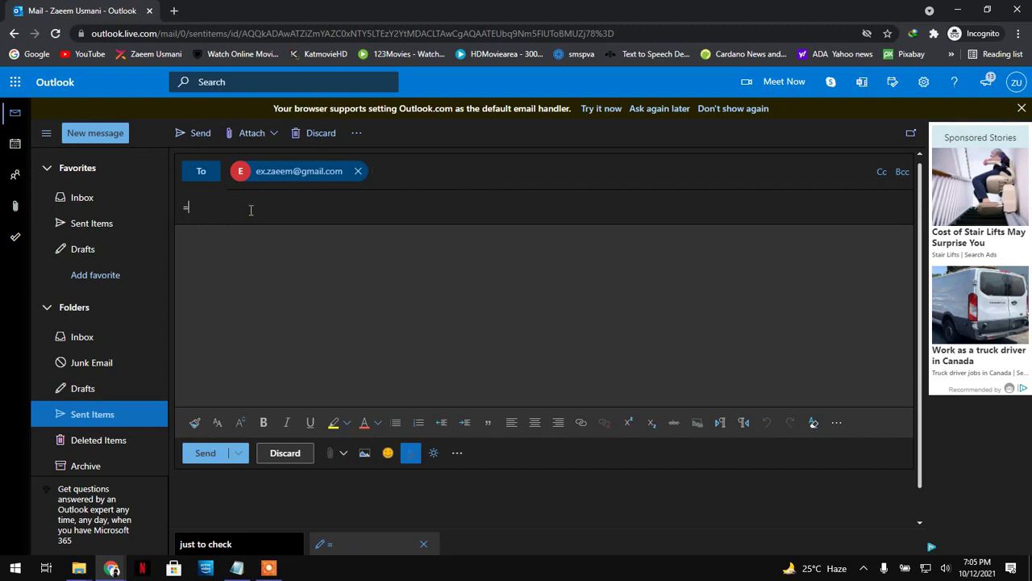
{"action": "type", "text": "just"}
{"action": "key", "text": "BackSpace"}
{"action": "key", "text": "BackSpace"}
{"action": "key", "text": "BackSpace"}
{"action": "key", "text": "BackSpace"}
{"action": "key", "text": "BackSpace"}
{"action": "type", "text": "Just to check"}
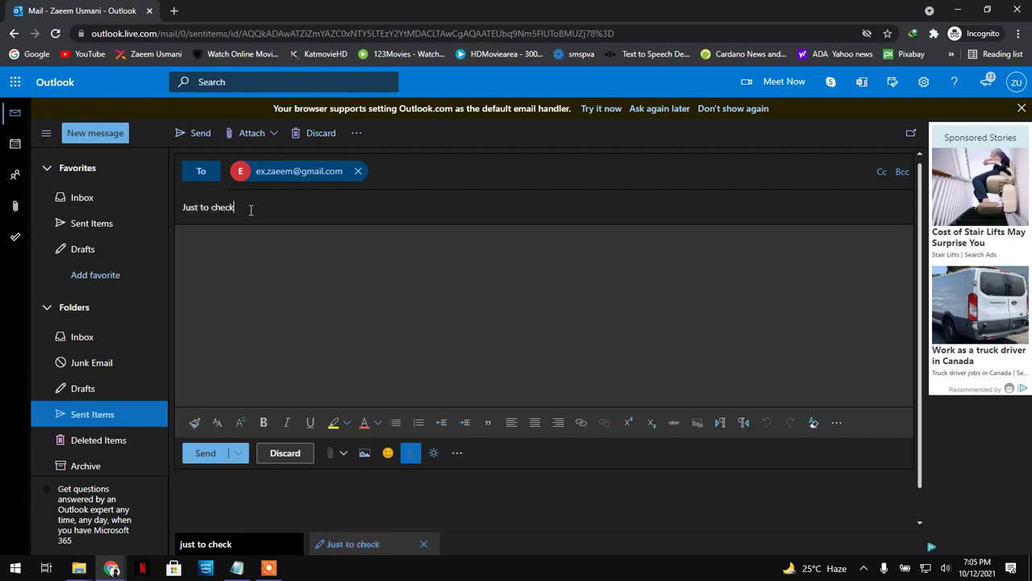
{"action": "key", "text": "Tab"}
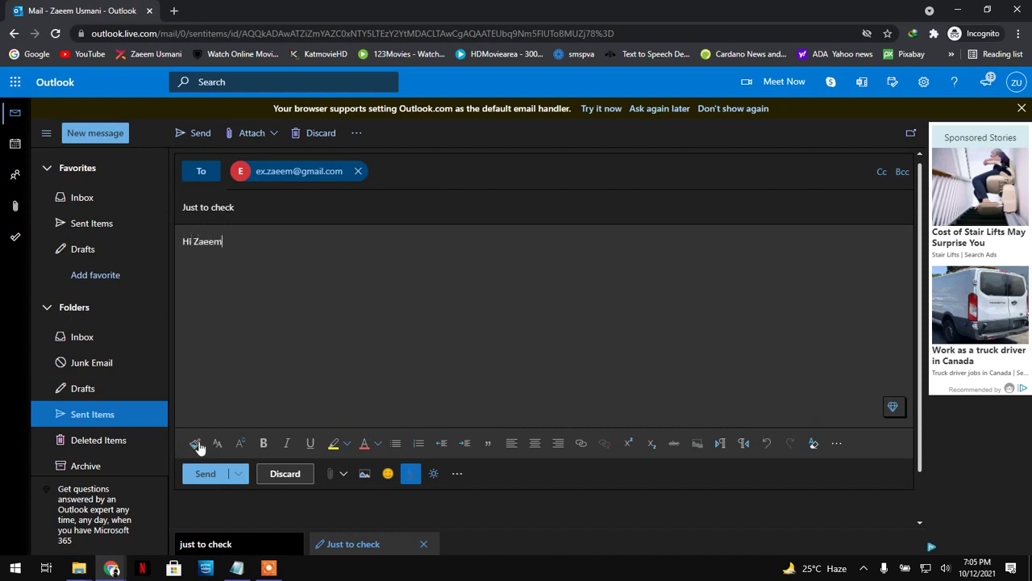
- Send the email and confirm it appears in Sent Items
{"action": "left_click", "coordinate": [197, 472]}
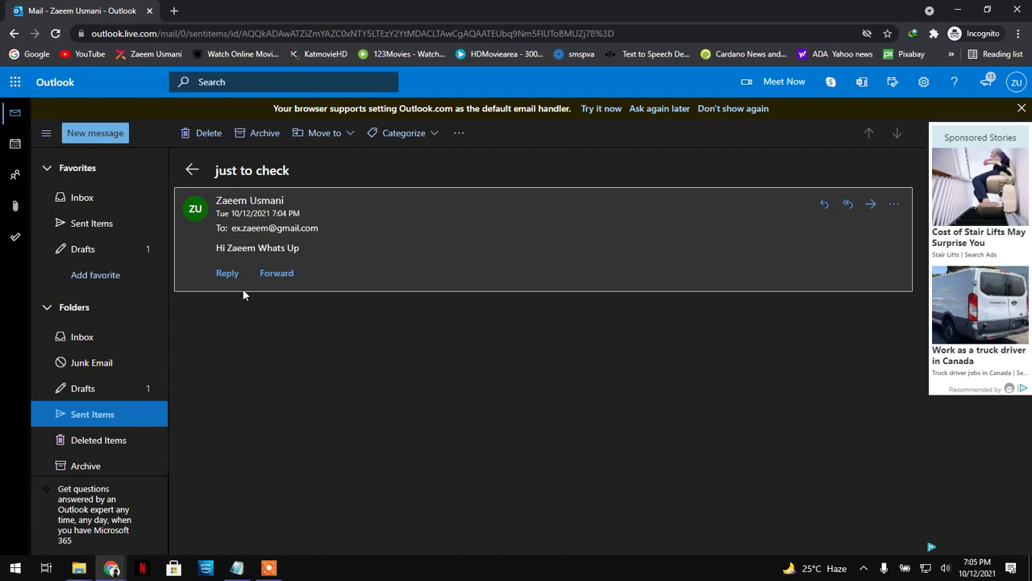
{"action": "left_click", "coordinate": [91, 226]}
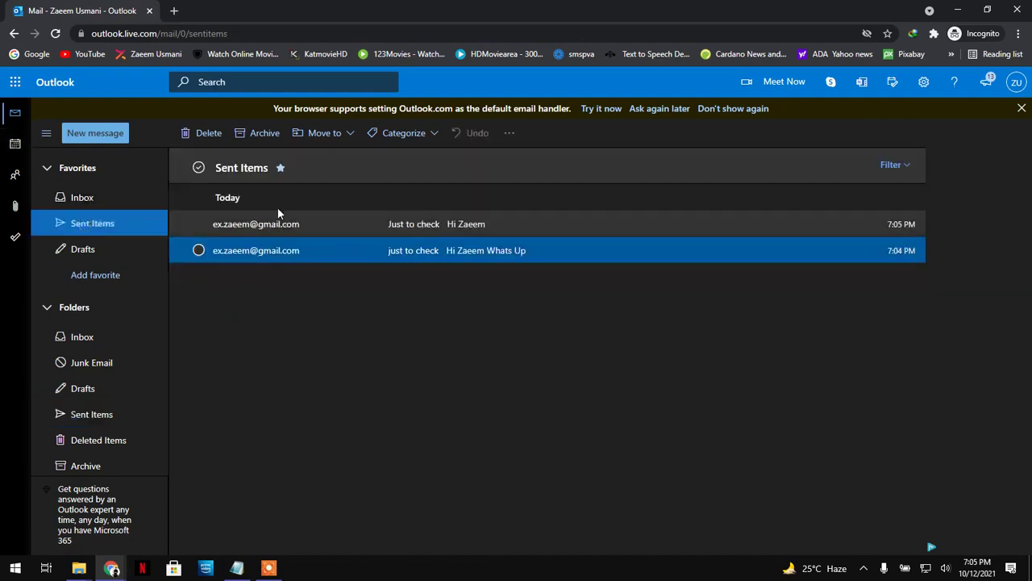
{"action": "left_click", "coordinate": [109, 567]}
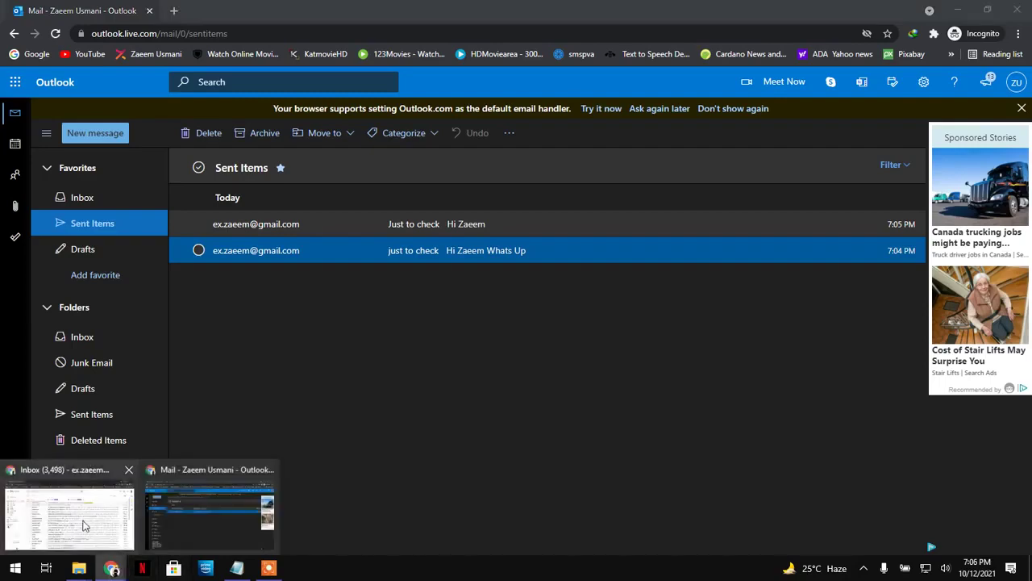
- Switch to Gmail and open the new 'Just to check' email
{"action": "left_click", "coordinate": [84, 526]}
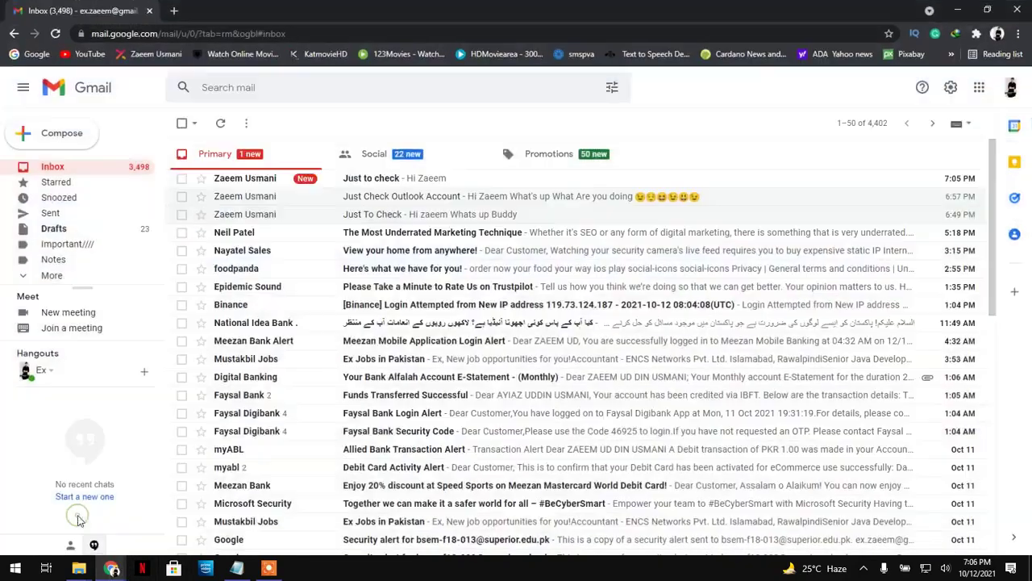
{"action": "left_click", "coordinate": [352, 181]}
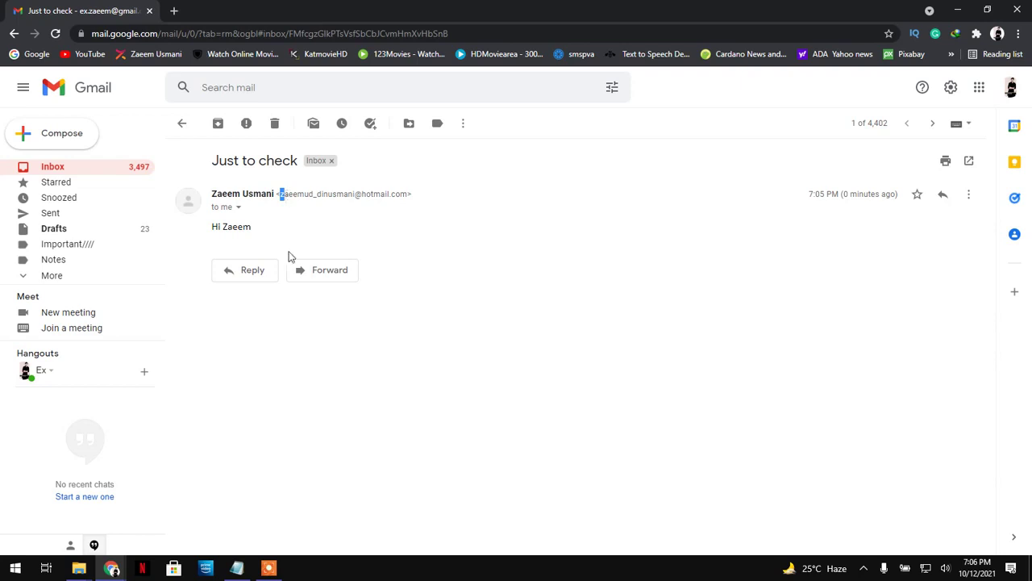
{"action": "double_click", "coordinate": [239, 226]}
{"action": "left_click", "coordinate": [282, 198]}
- Highlight 'hotmail' in the sender's address, then return to the Gmail inbox
{"action": "left_click_drag", "start_coordinate": [281, 198], "coordinate": [308, 194]}
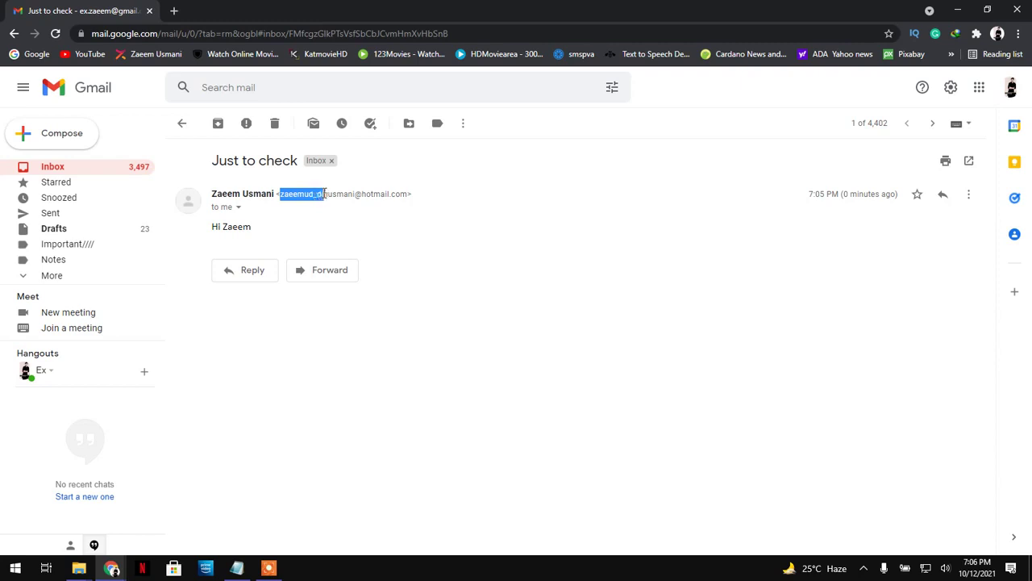
{"action": "left_click_drag", "start_coordinate": [344, 191], "coordinate": [382, 194]}
{"action": "double_click", "coordinate": [386, 194]}
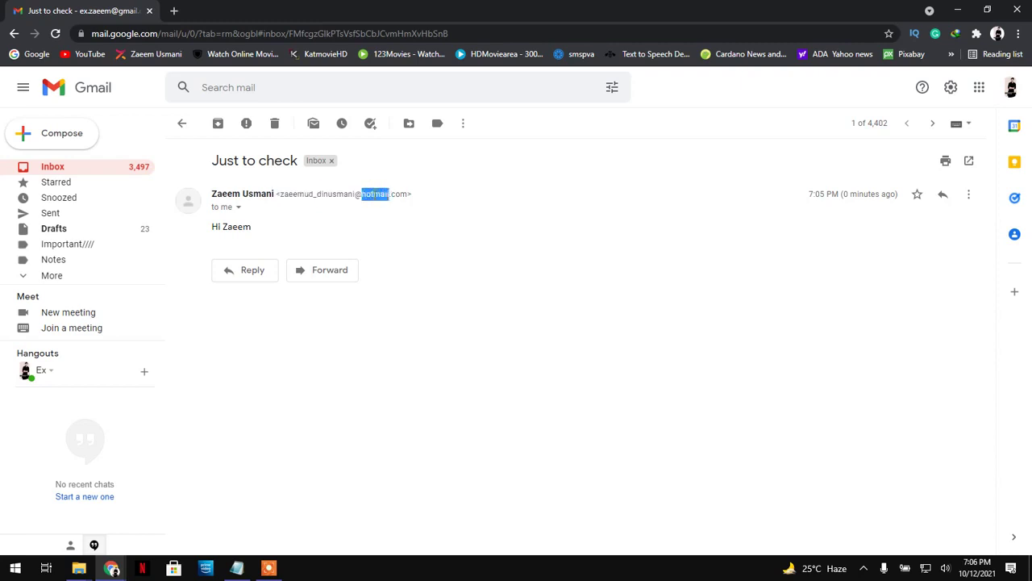
{"action": "left_click", "coordinate": [183, 124]}
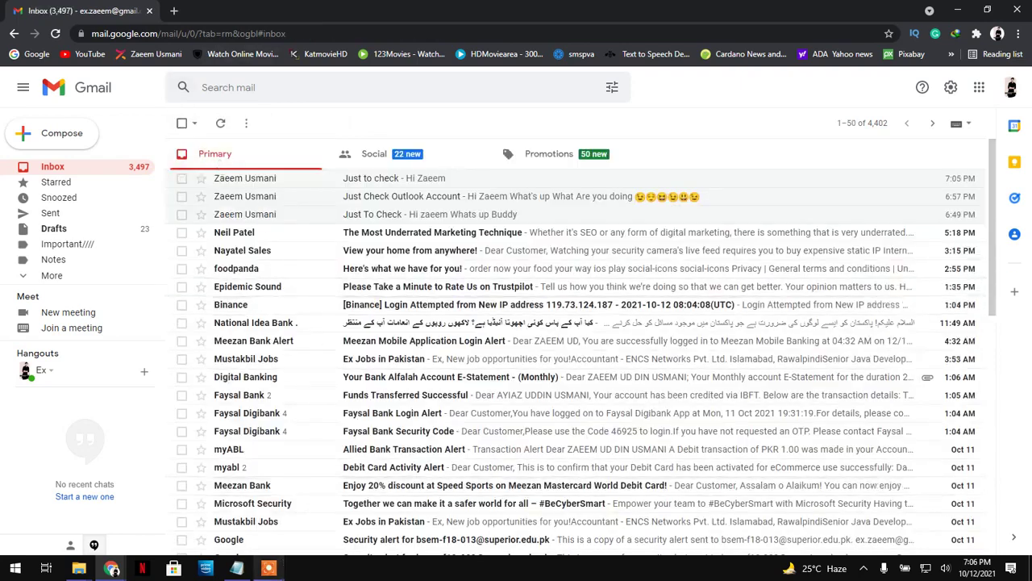
{"action": "left_click", "coordinate": [269, 567]}
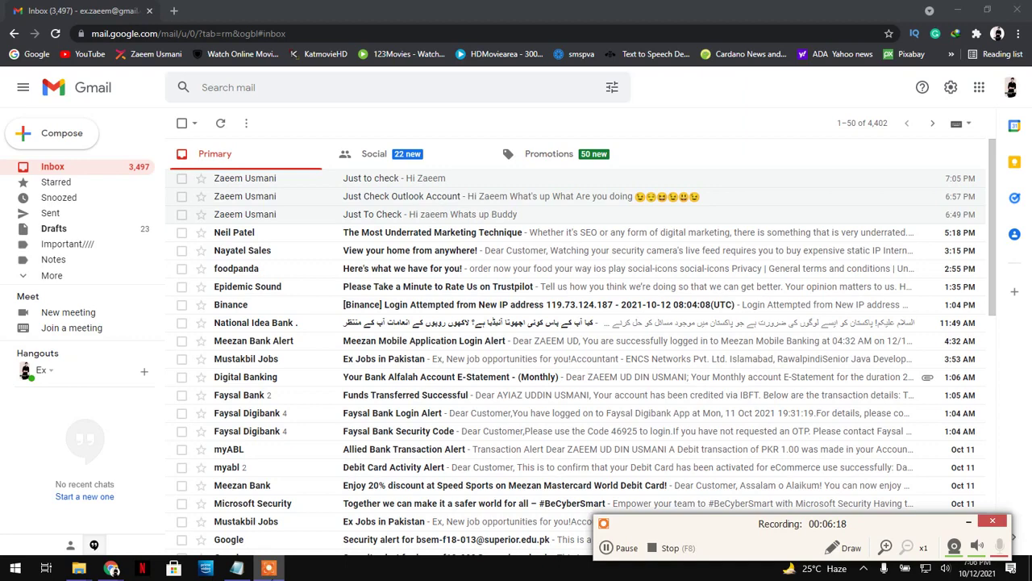